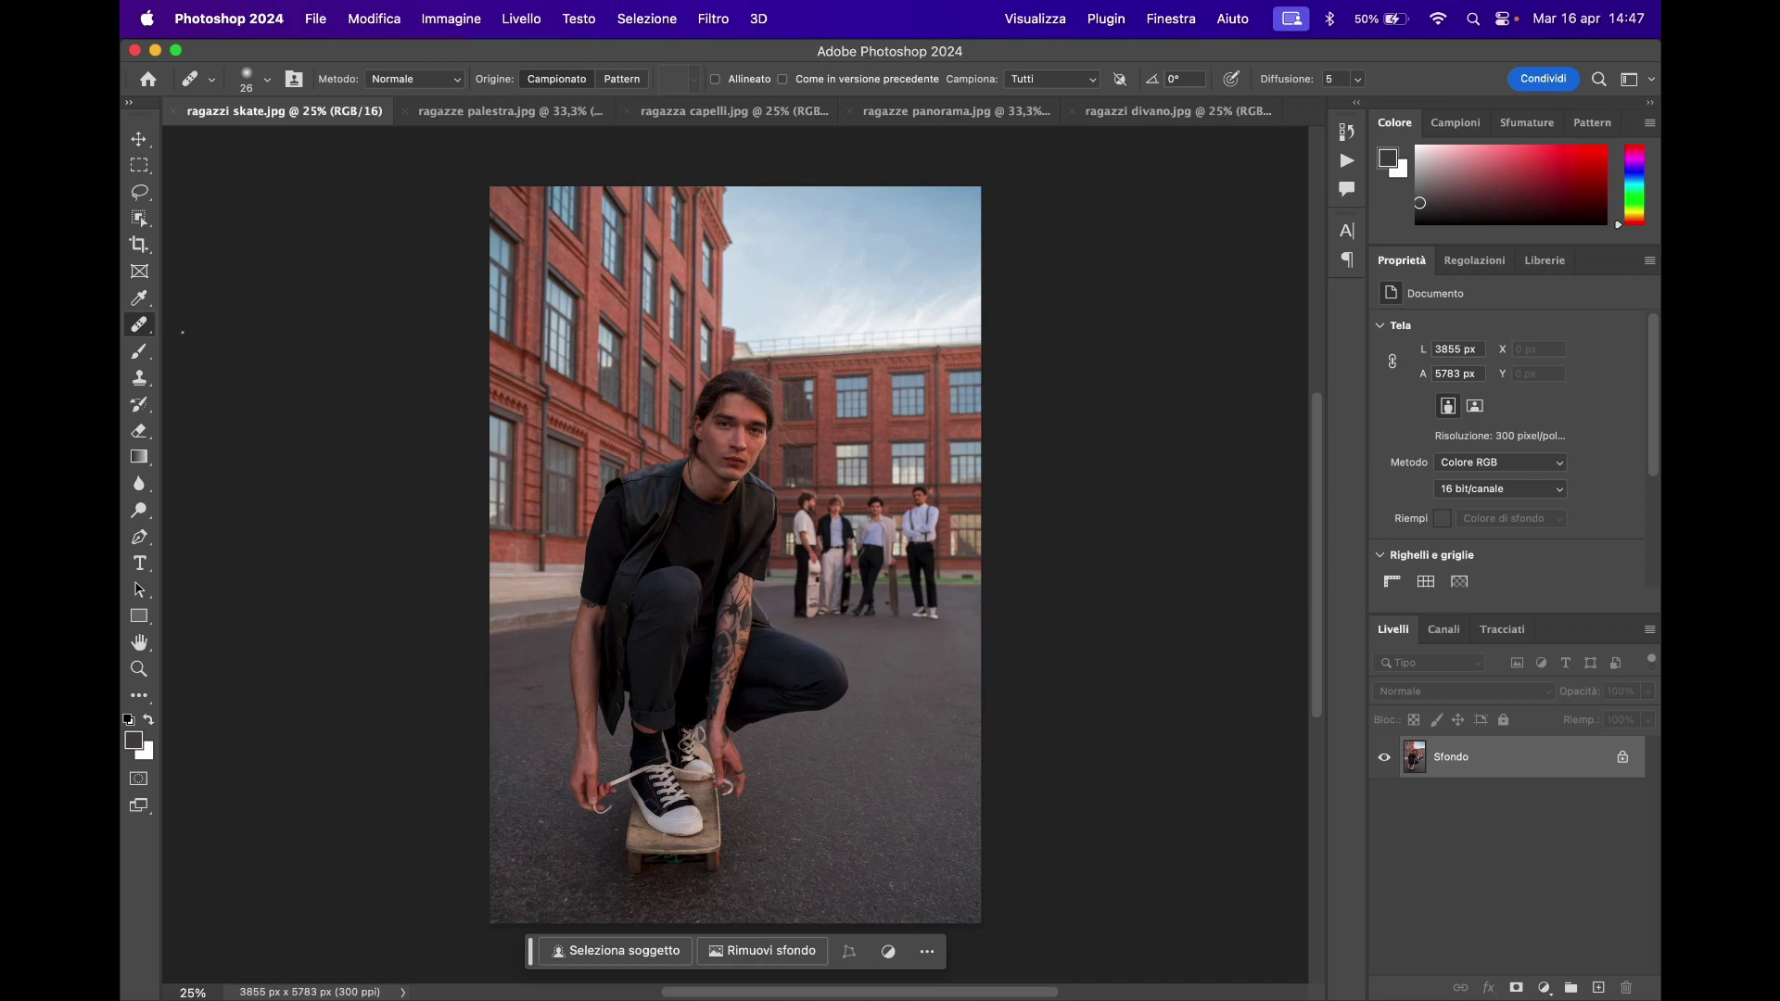
- Show the retouching tools grouped under the Spot Healing Brush in the toolbar
right_click(146, 331)
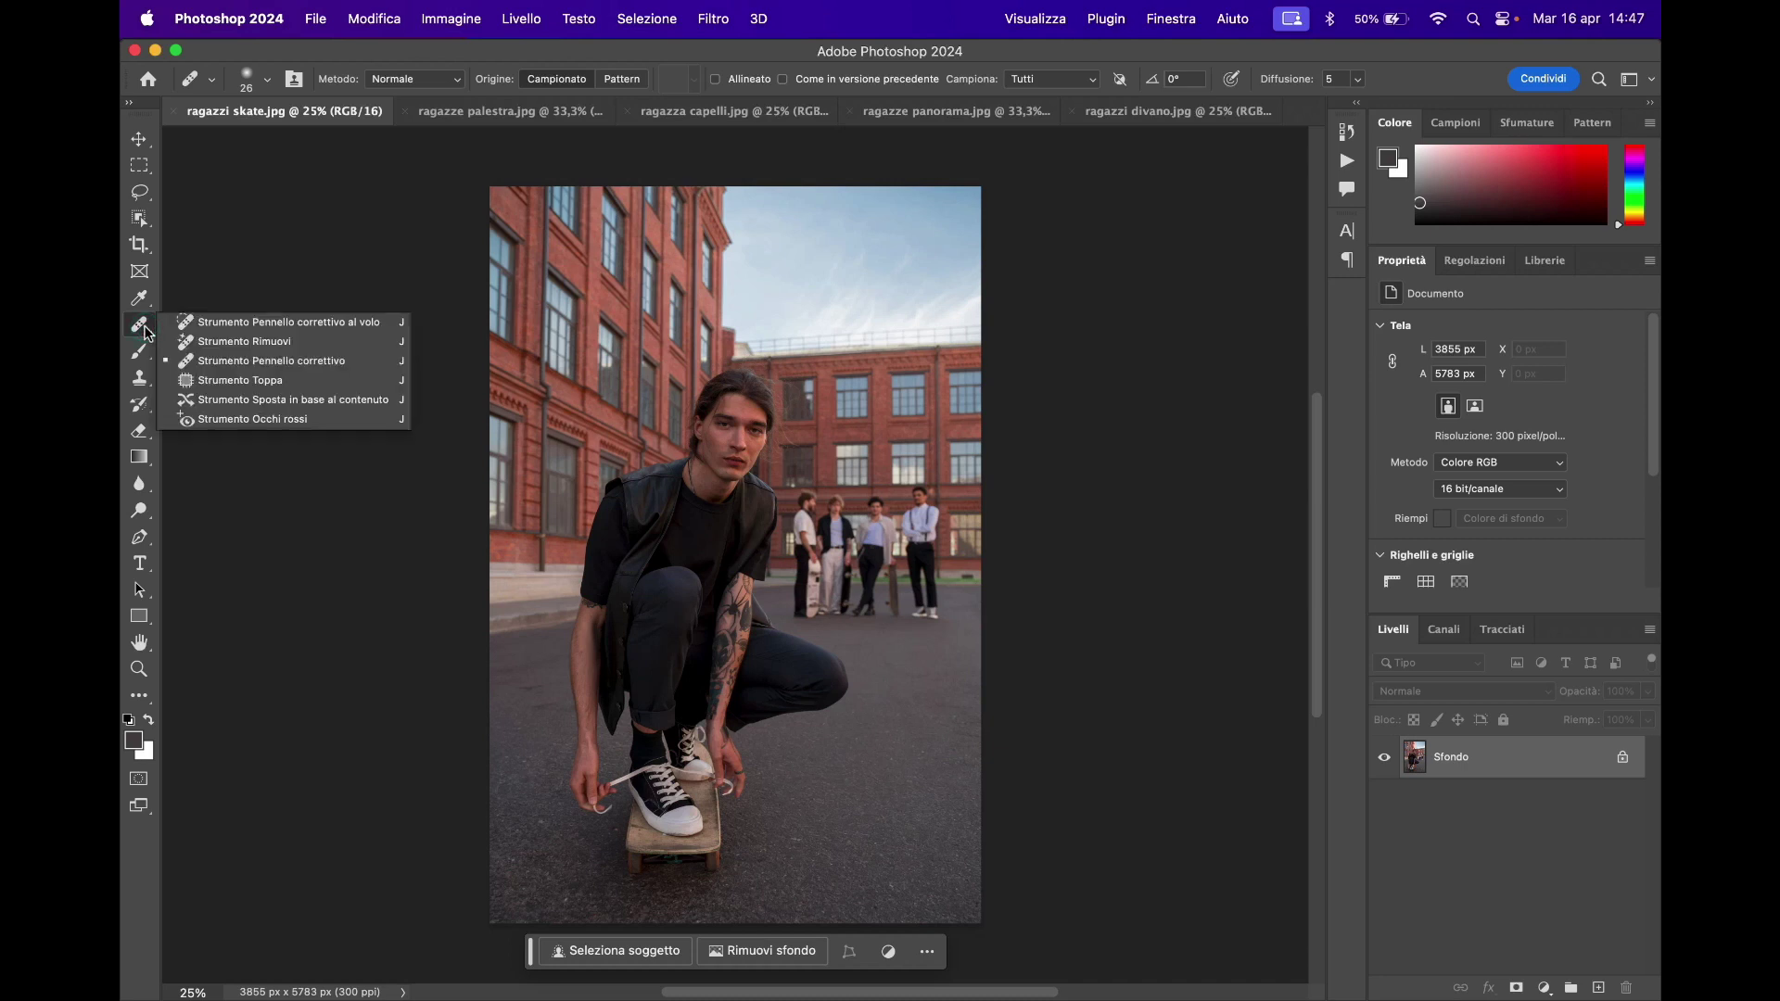
- Select the Remove Tool (Strumento Rimuovi) from the healing tool flyout
left_click(214, 345)
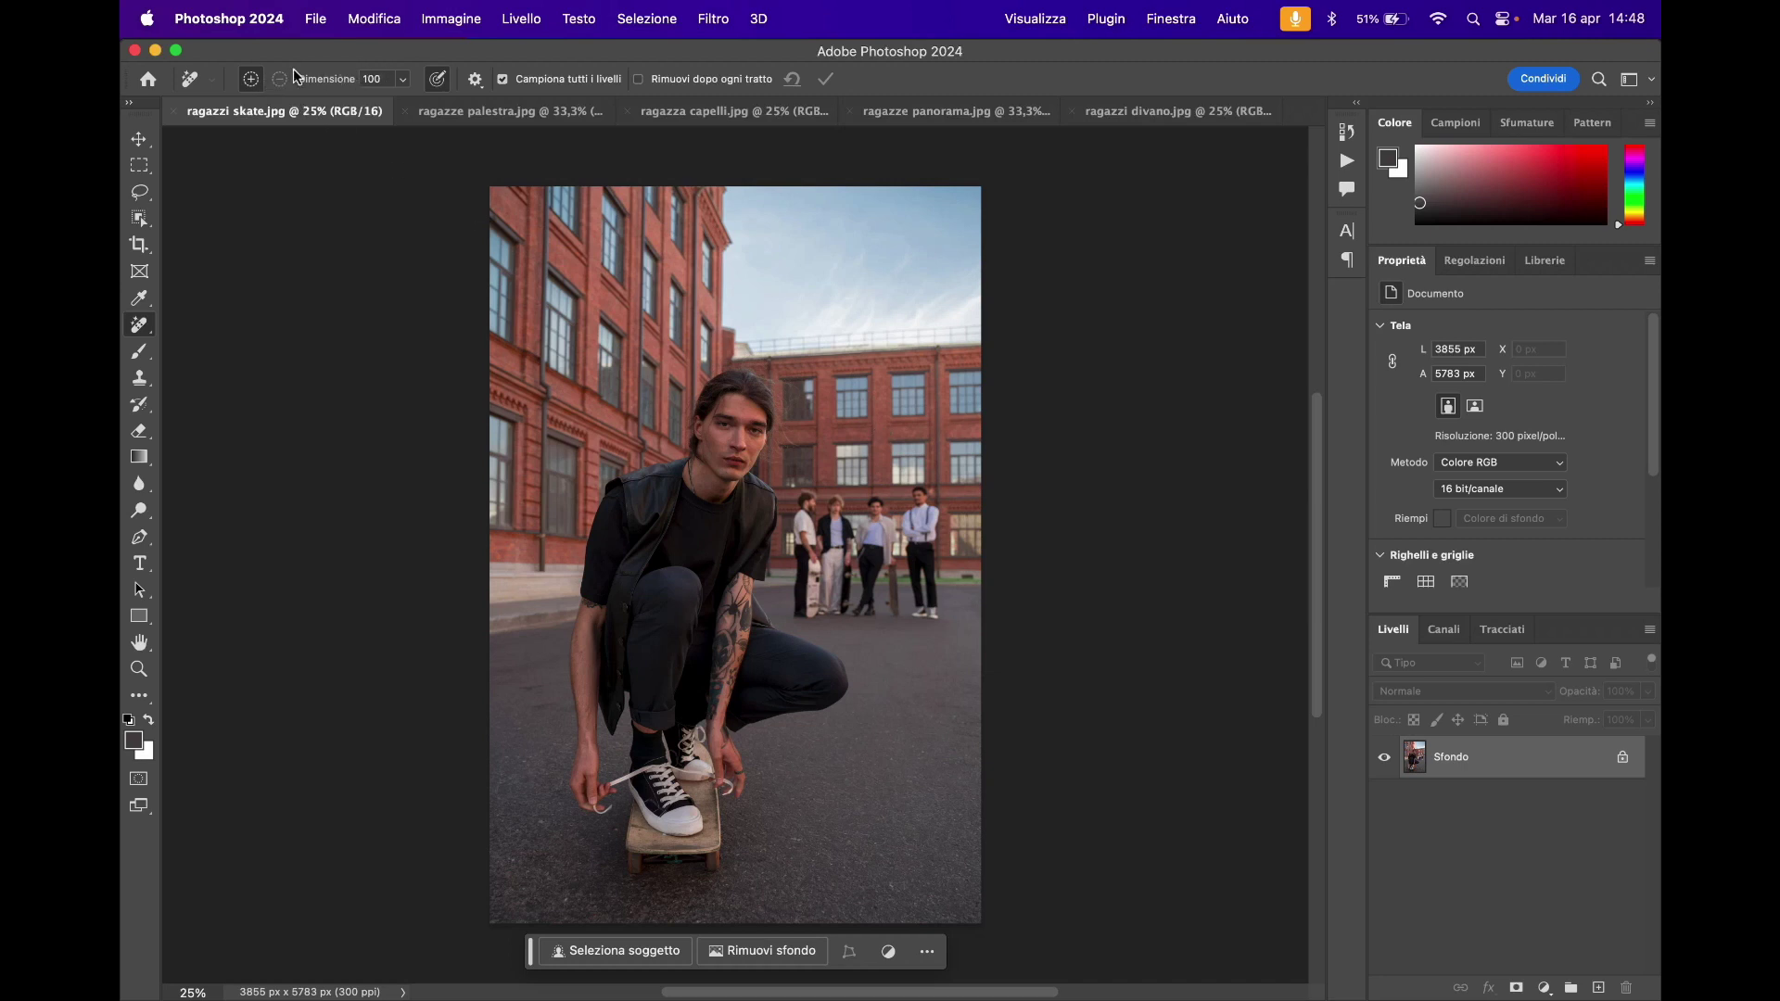
- Set the Remove brush size to 50 and paint over the four background people
left_click(401, 84)
left_click_drag(446, 102, 405, 111)
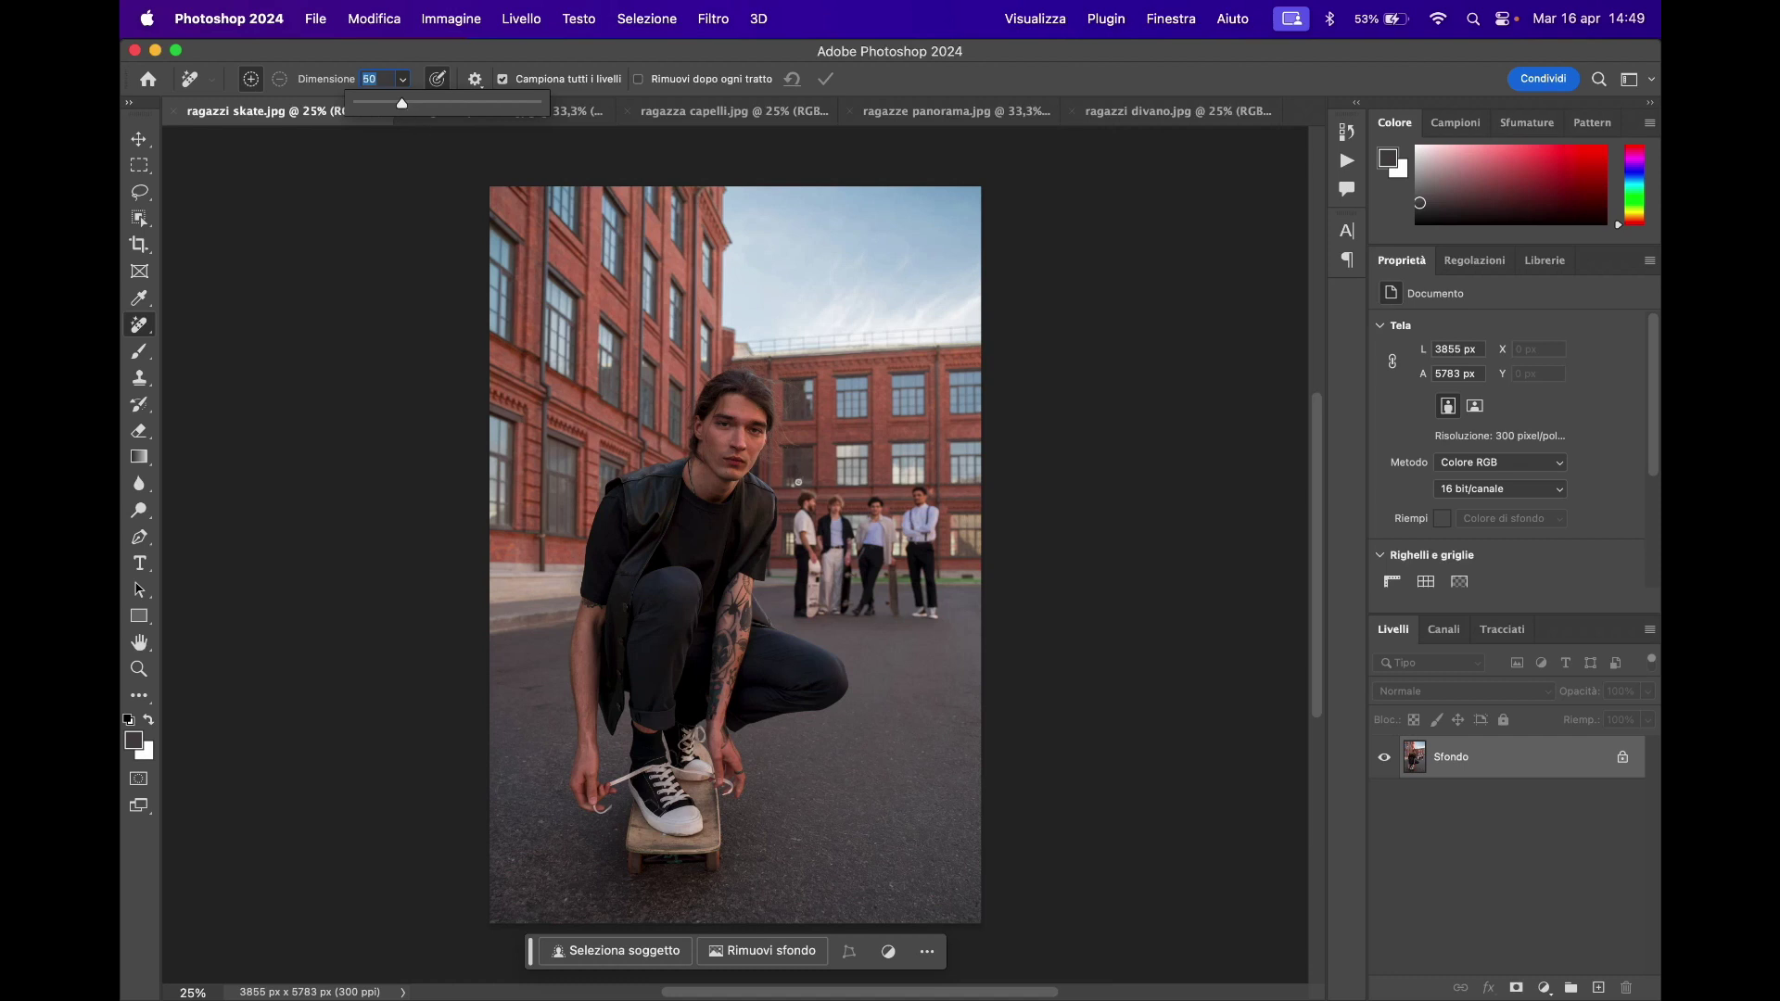
left_click_drag(797, 482, 934, 481)
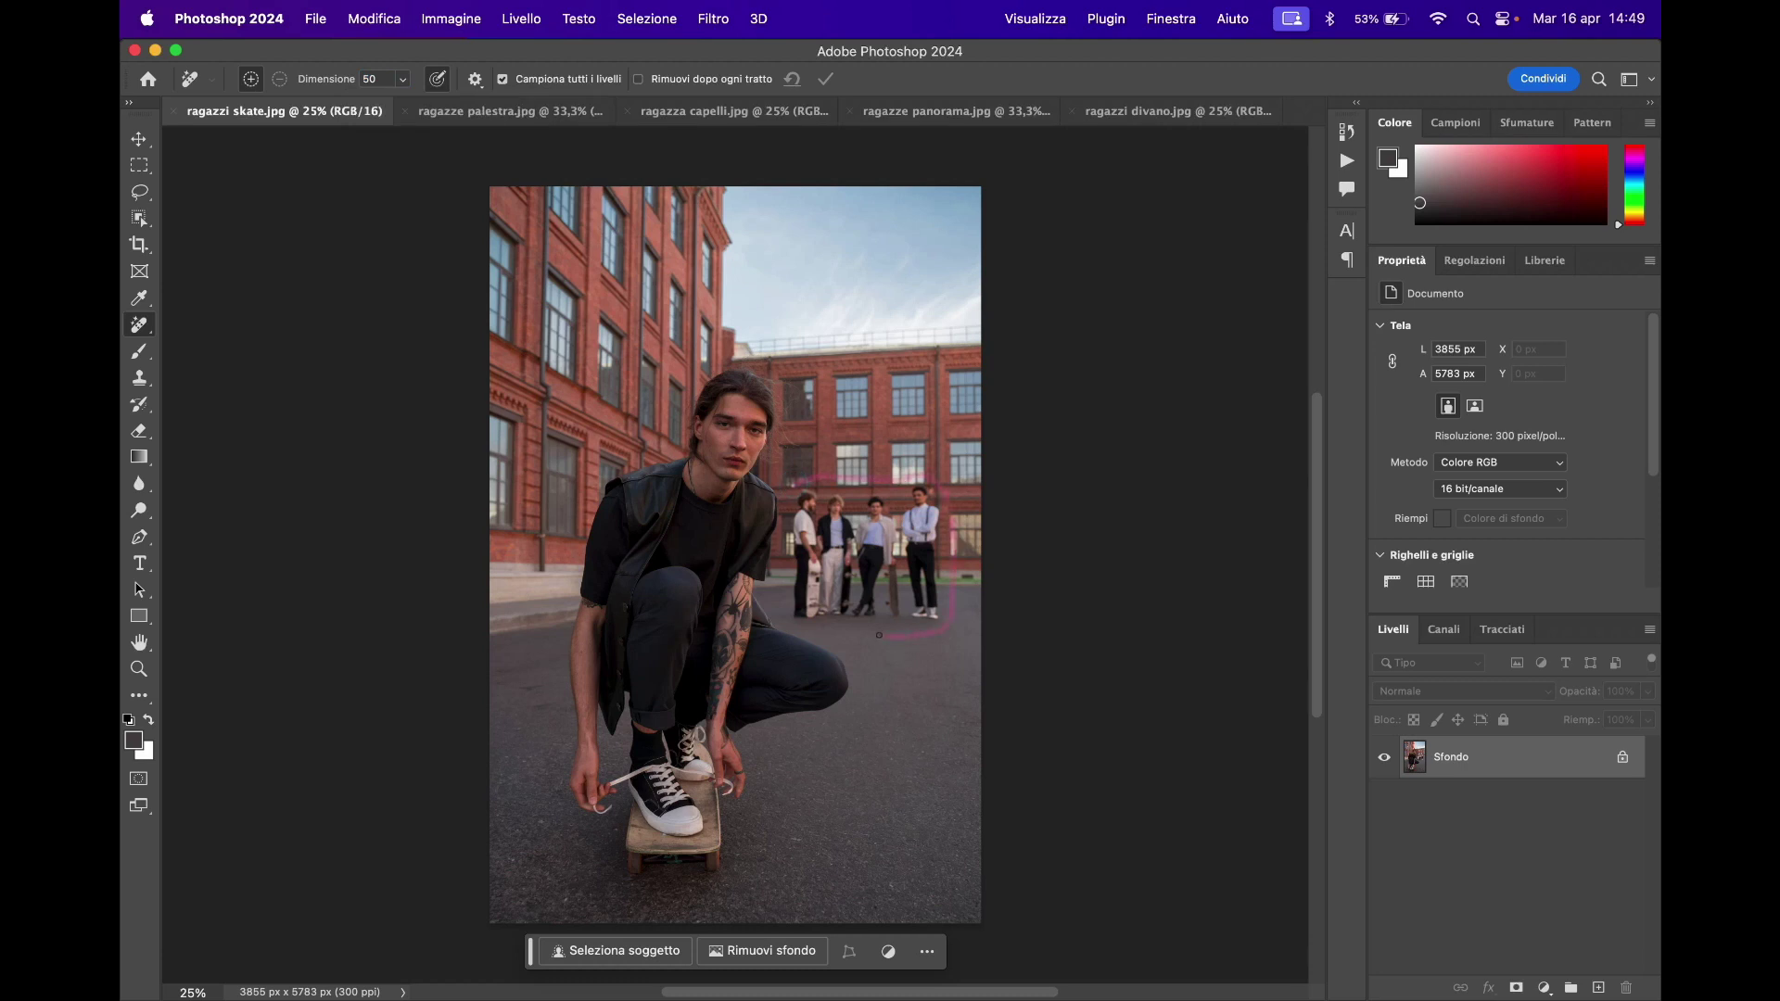
left_click_drag(780, 572, 796, 482)
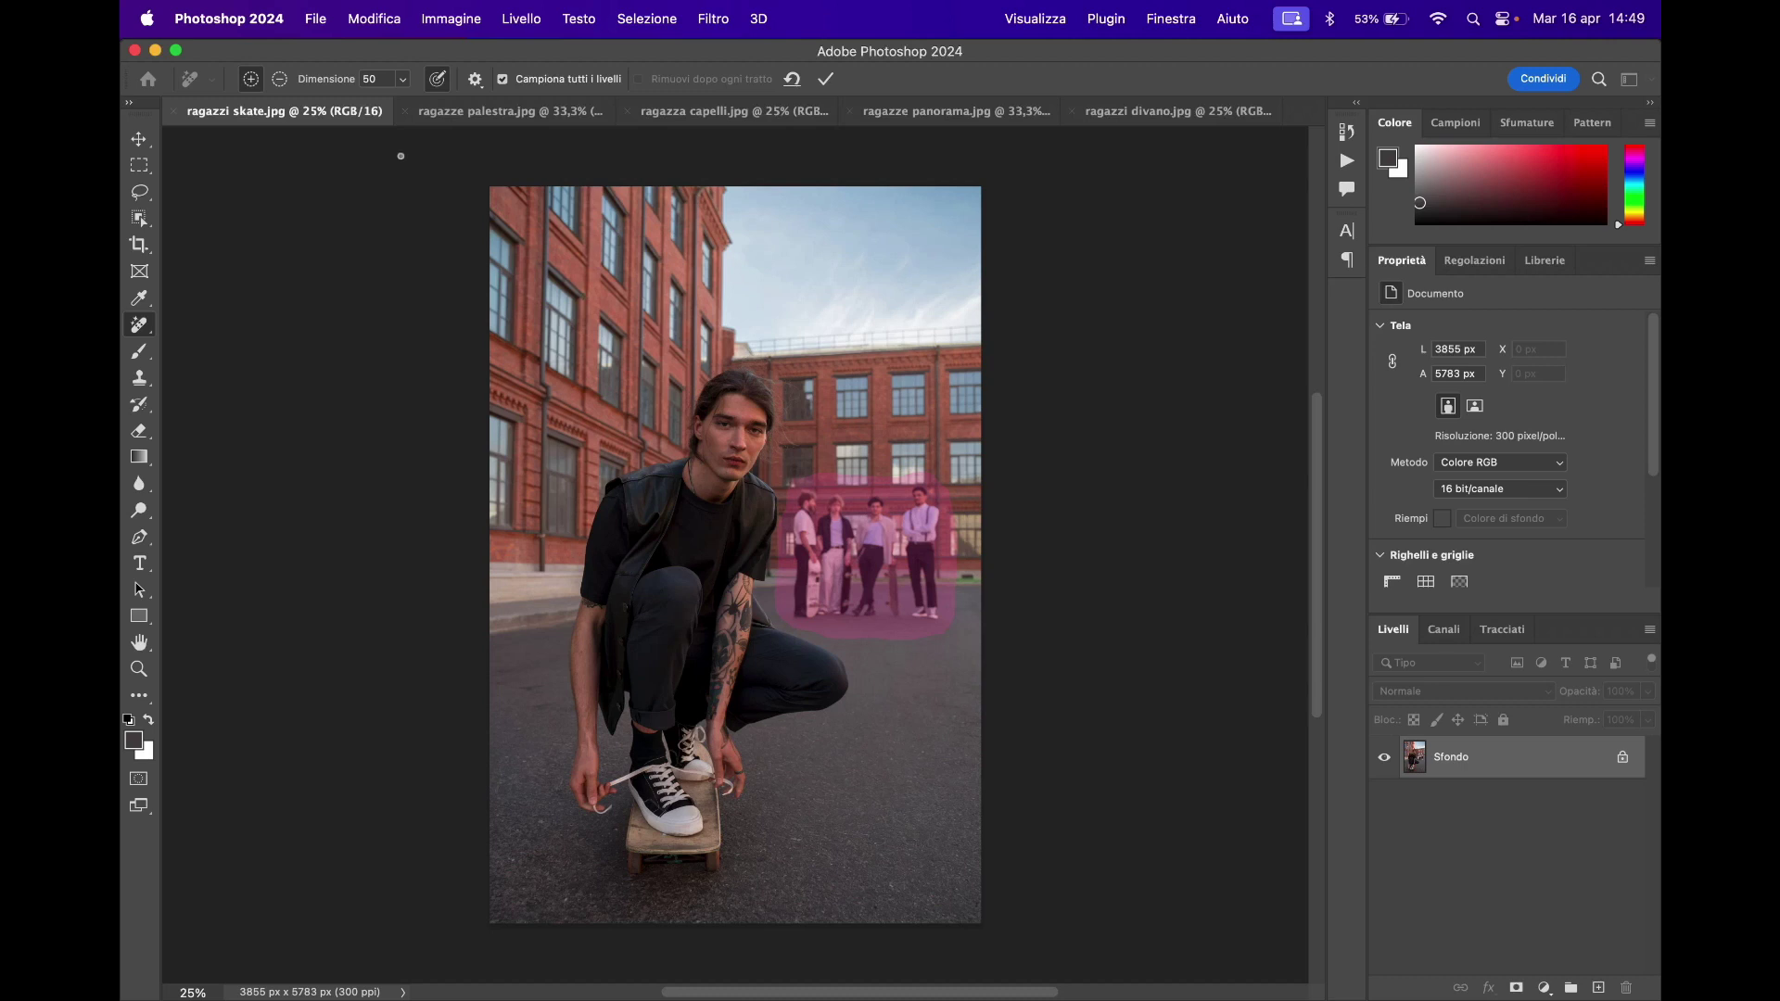
- Switch to subtract mode and apply the removal of the background group
left_click(280, 81)
left_click(826, 81)
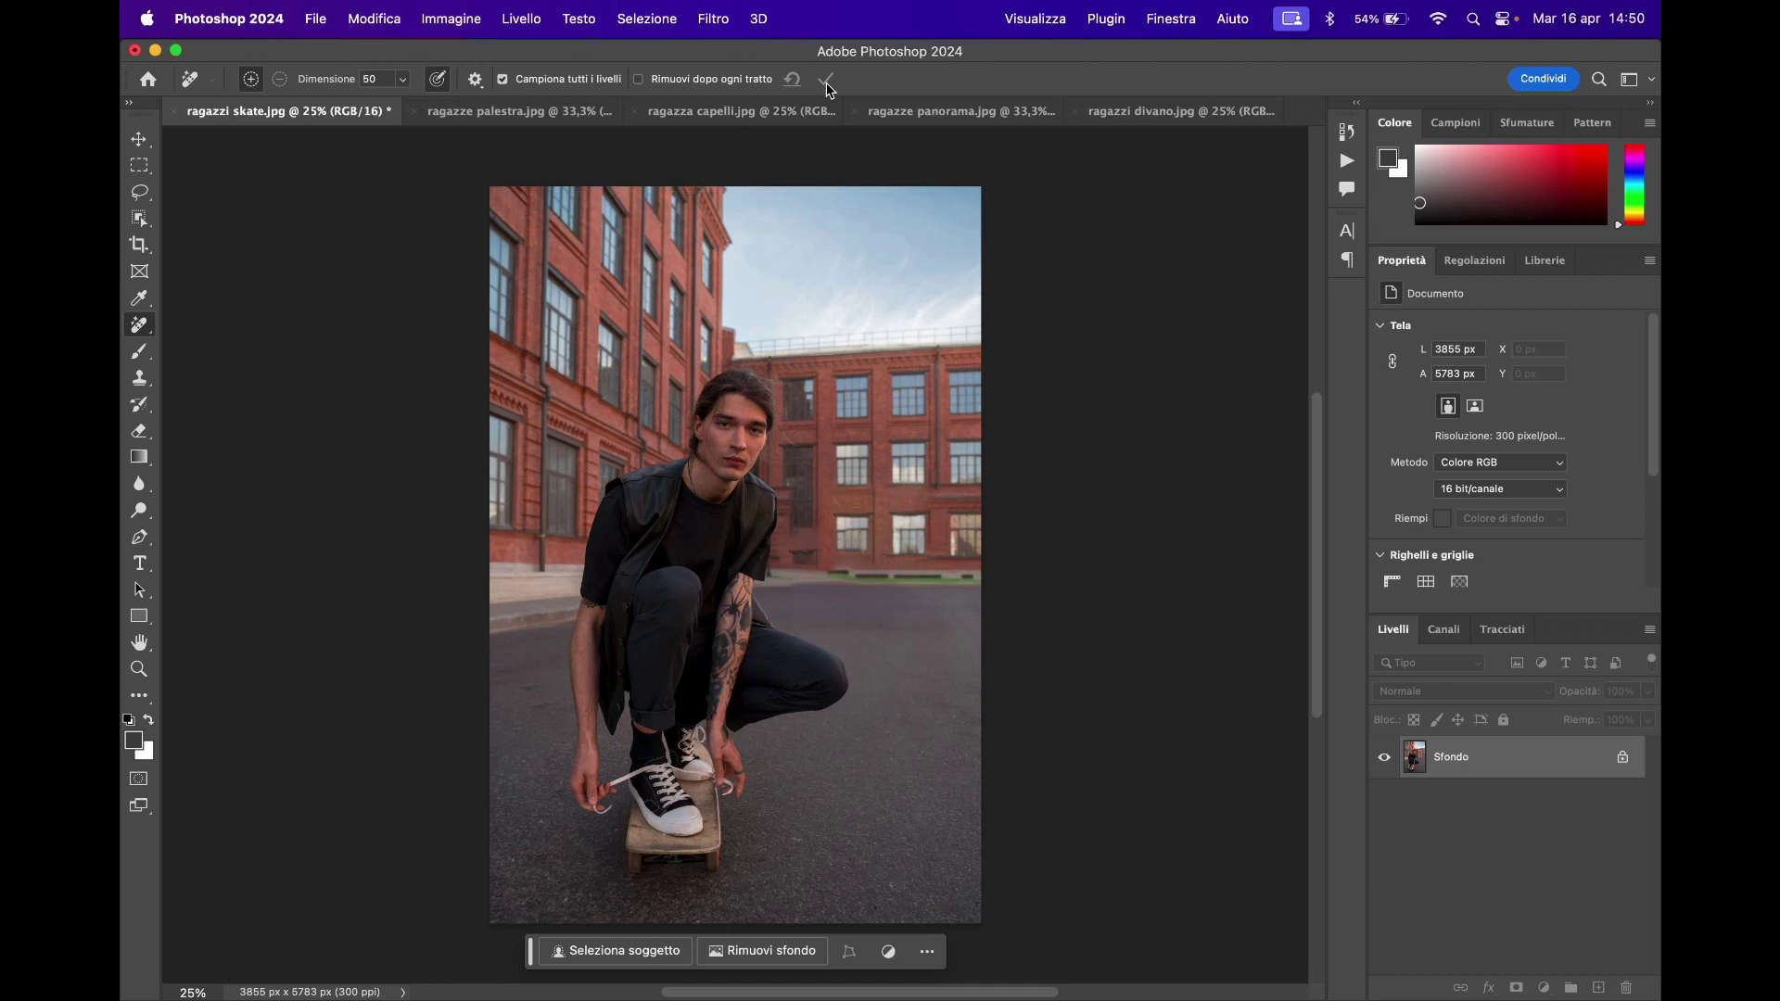
- On ragazze palestra.jpg, paint over the right-hand woman, then select subtract mode
left_click(535, 116)
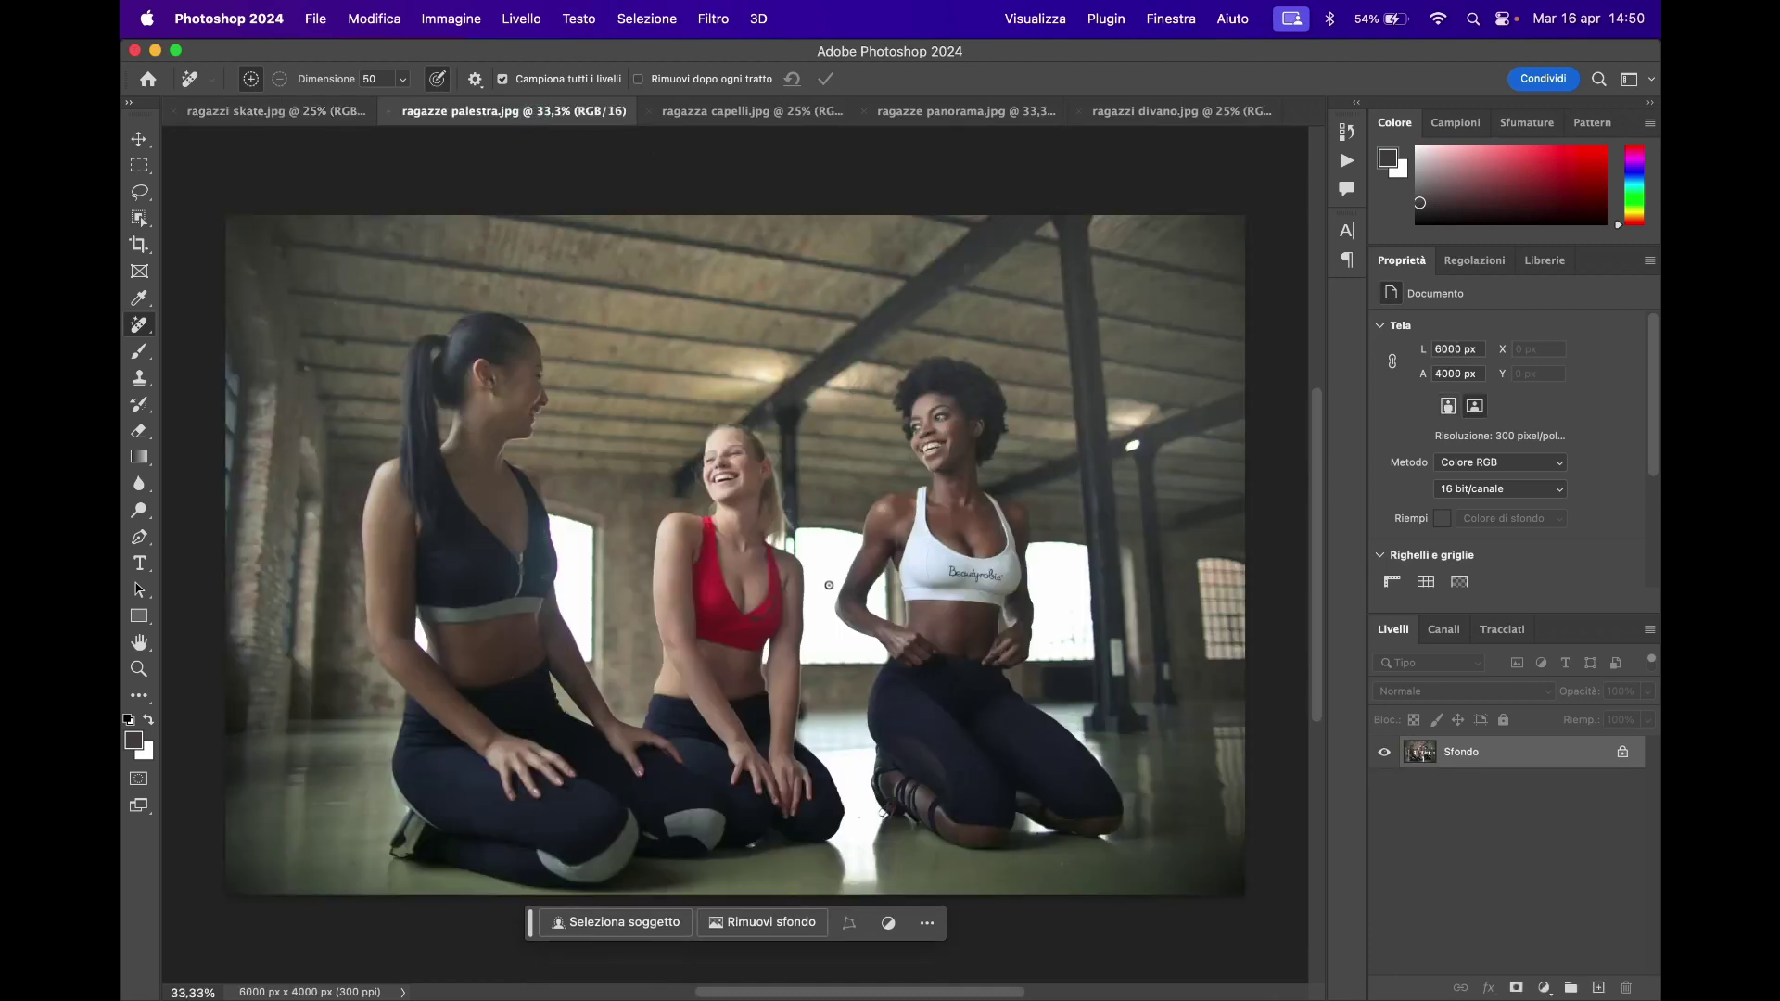
mouse_move(874, 656)
left_mouse_down()
mouse_move(831, 564)
mouse_move(864, 484)
left_mouse_up()
mouse_move(981, 341)
left_mouse_down()
mouse_move(1037, 489)
mouse_move(1039, 681)
mouse_move(1143, 795)
mouse_move(1107, 862)
mouse_move(910, 852)
mouse_move(868, 818)
mouse_move(857, 681)
mouse_move(873, 655)
left_mouse_up()
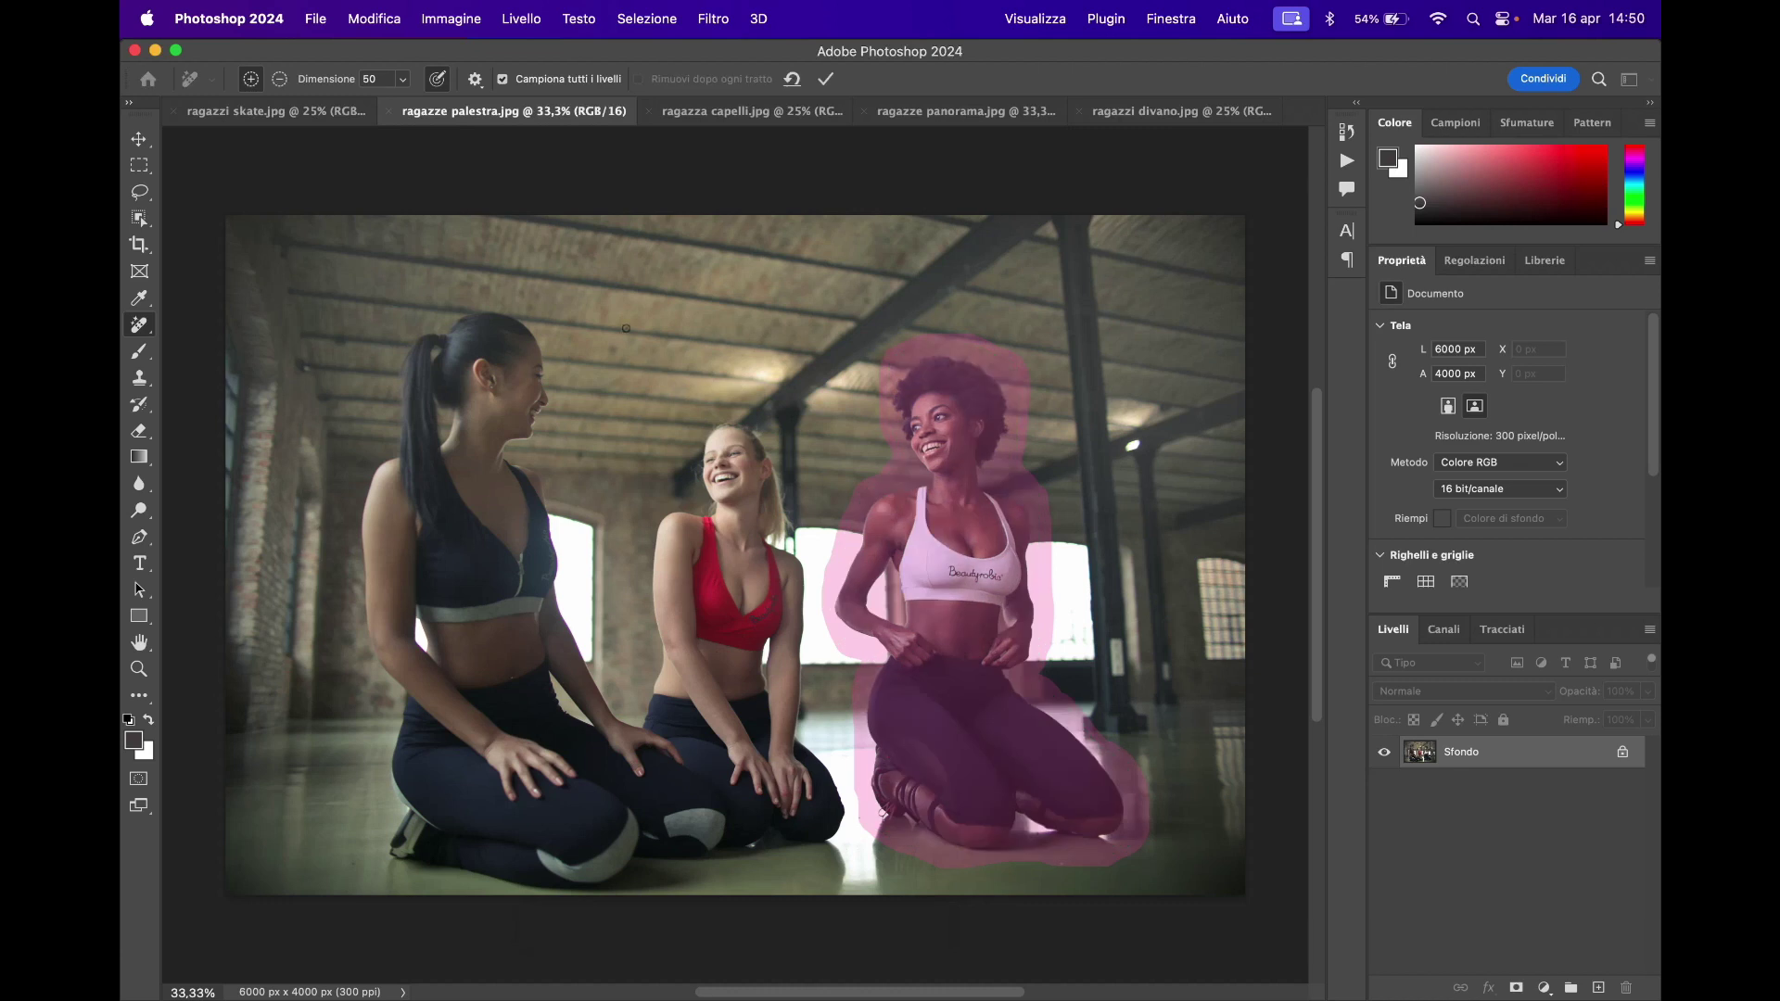
left_click(280, 80)
- Enlarge the brush to 123, trim excess mask beside her head, and apply the removal
left_click(402, 82)
left_click_drag(401, 103, 457, 104)
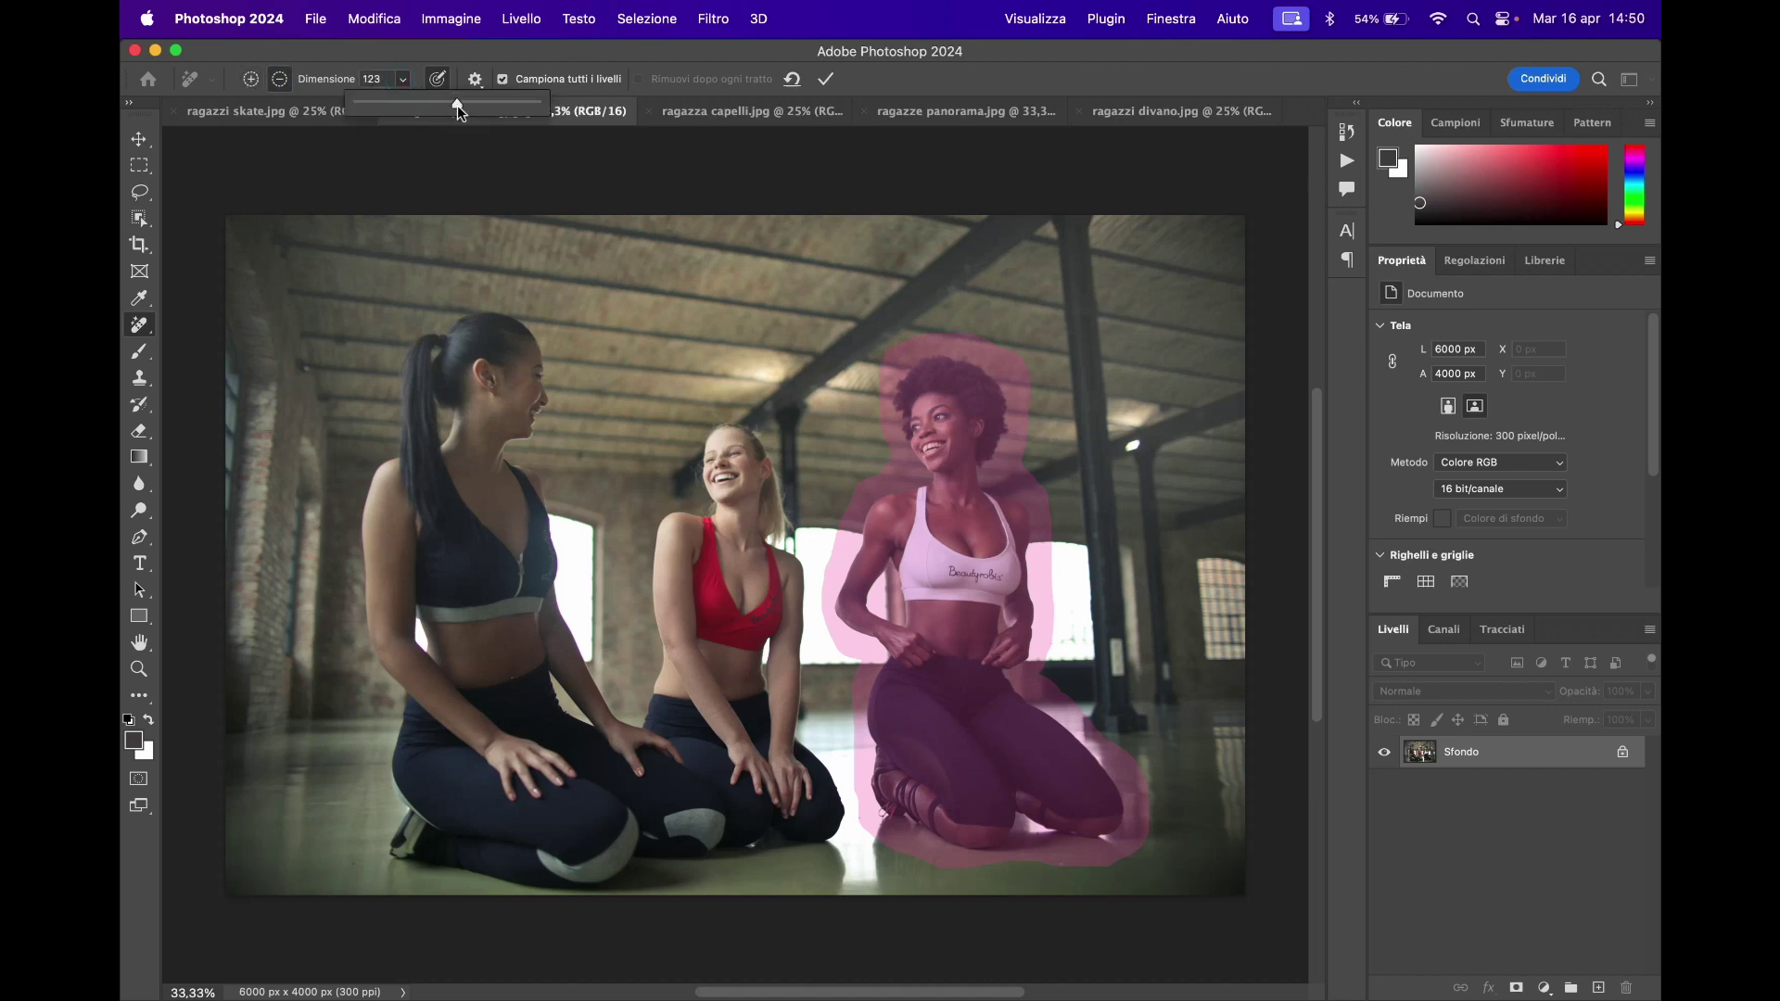
key("Return")
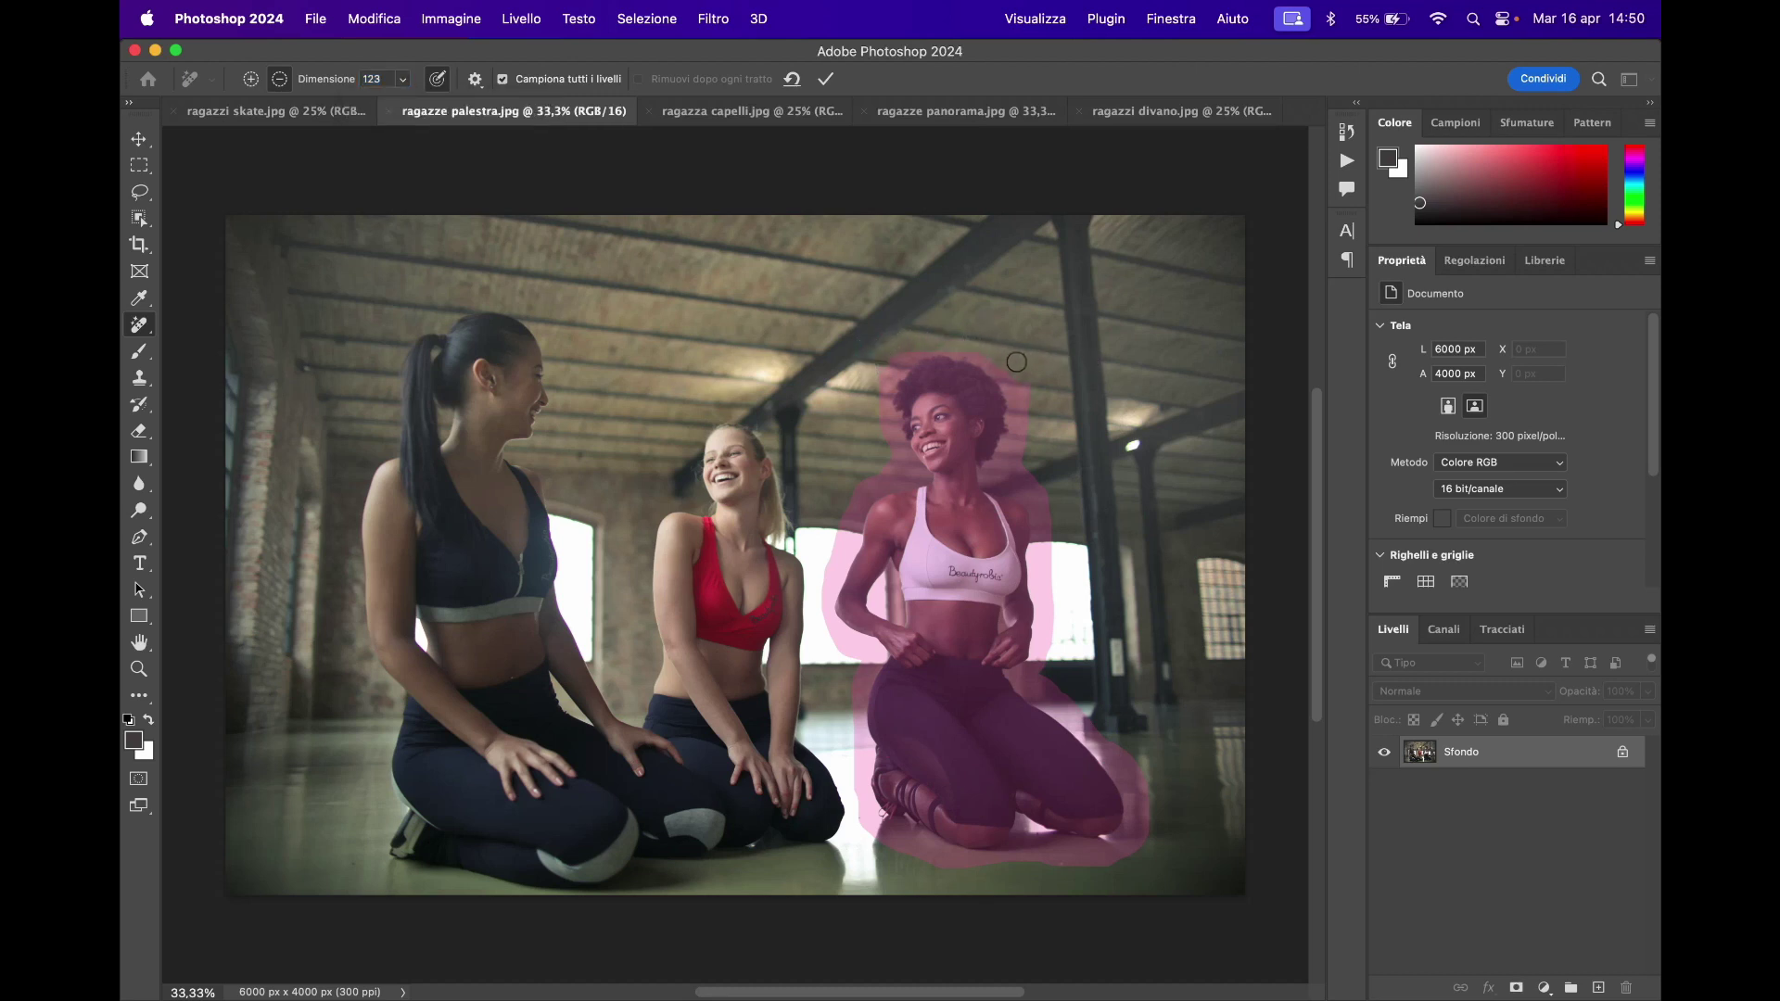
mouse_move(1017, 360)
left_mouse_down()
mouse_move(1064, 705)
mouse_move(1154, 826)
mouse_move(1151, 852)
mouse_move(973, 870)
mouse_move(861, 818)
mouse_move(855, 669)
mouse_move(820, 606)
mouse_move(885, 461)
left_mouse_up()
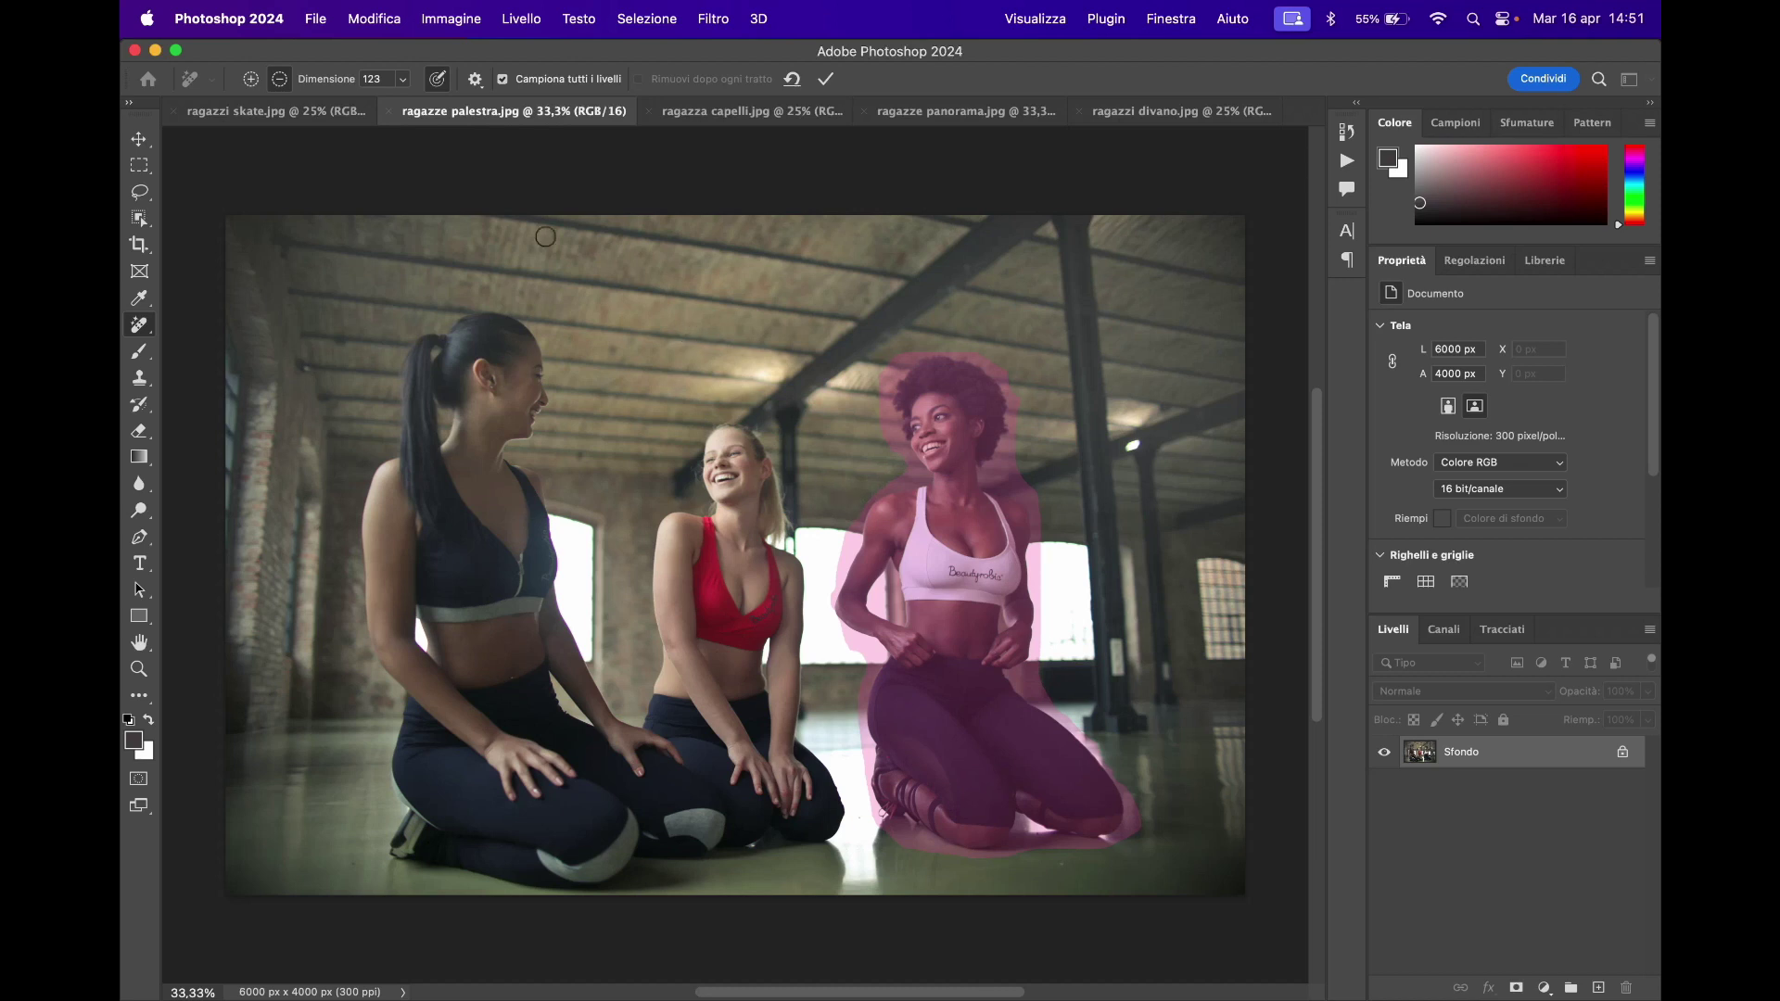
left_click(828, 81)
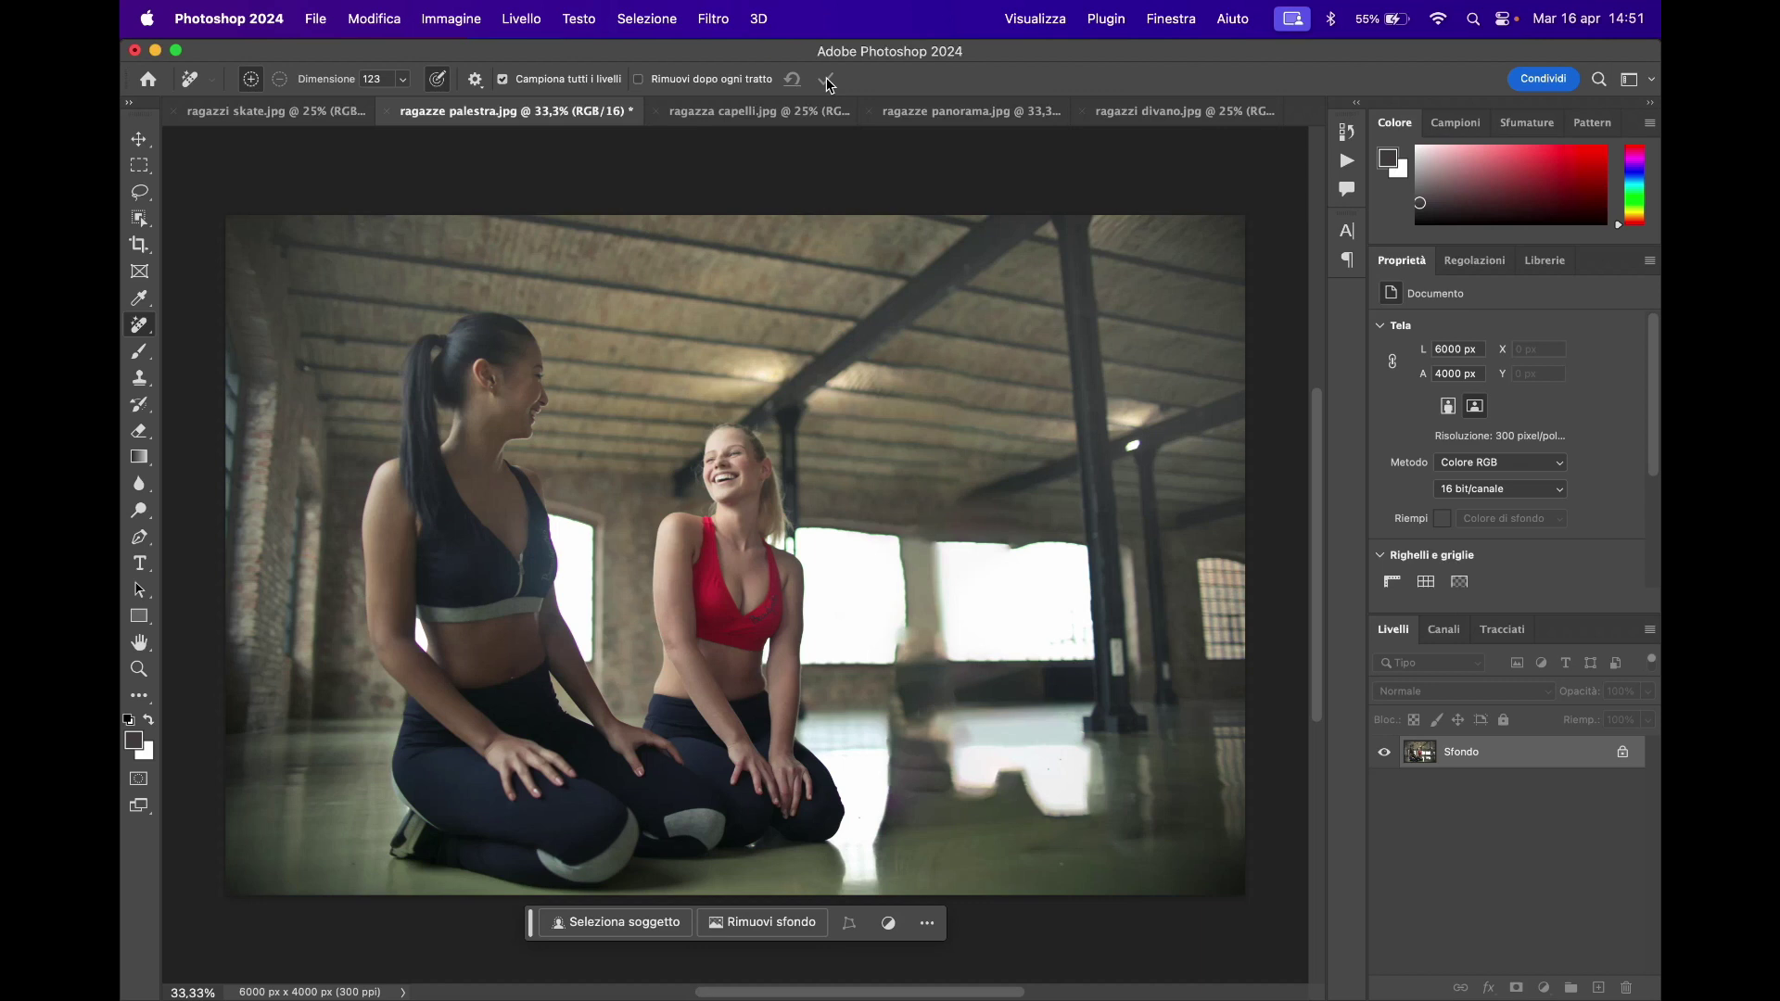
left_click(760, 113)
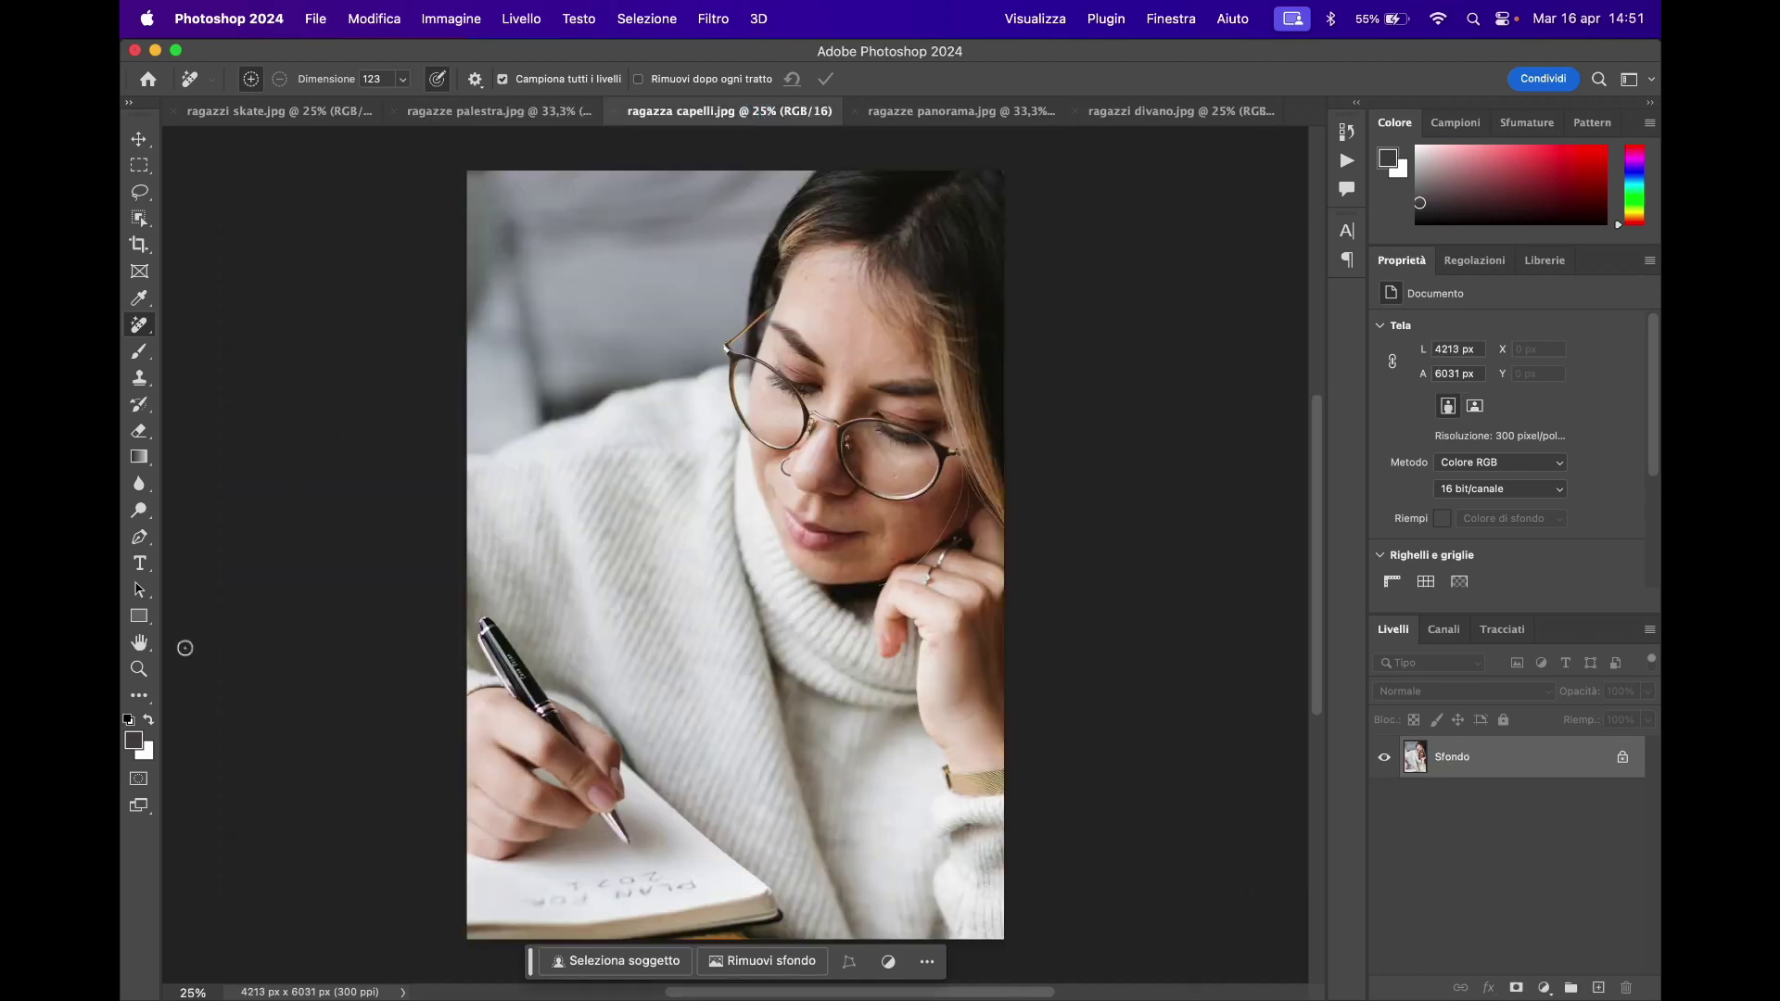
- Zoom in closely on the woman's face and the stray hair strand in ragazza capelli.jpg
left_click(139, 668)
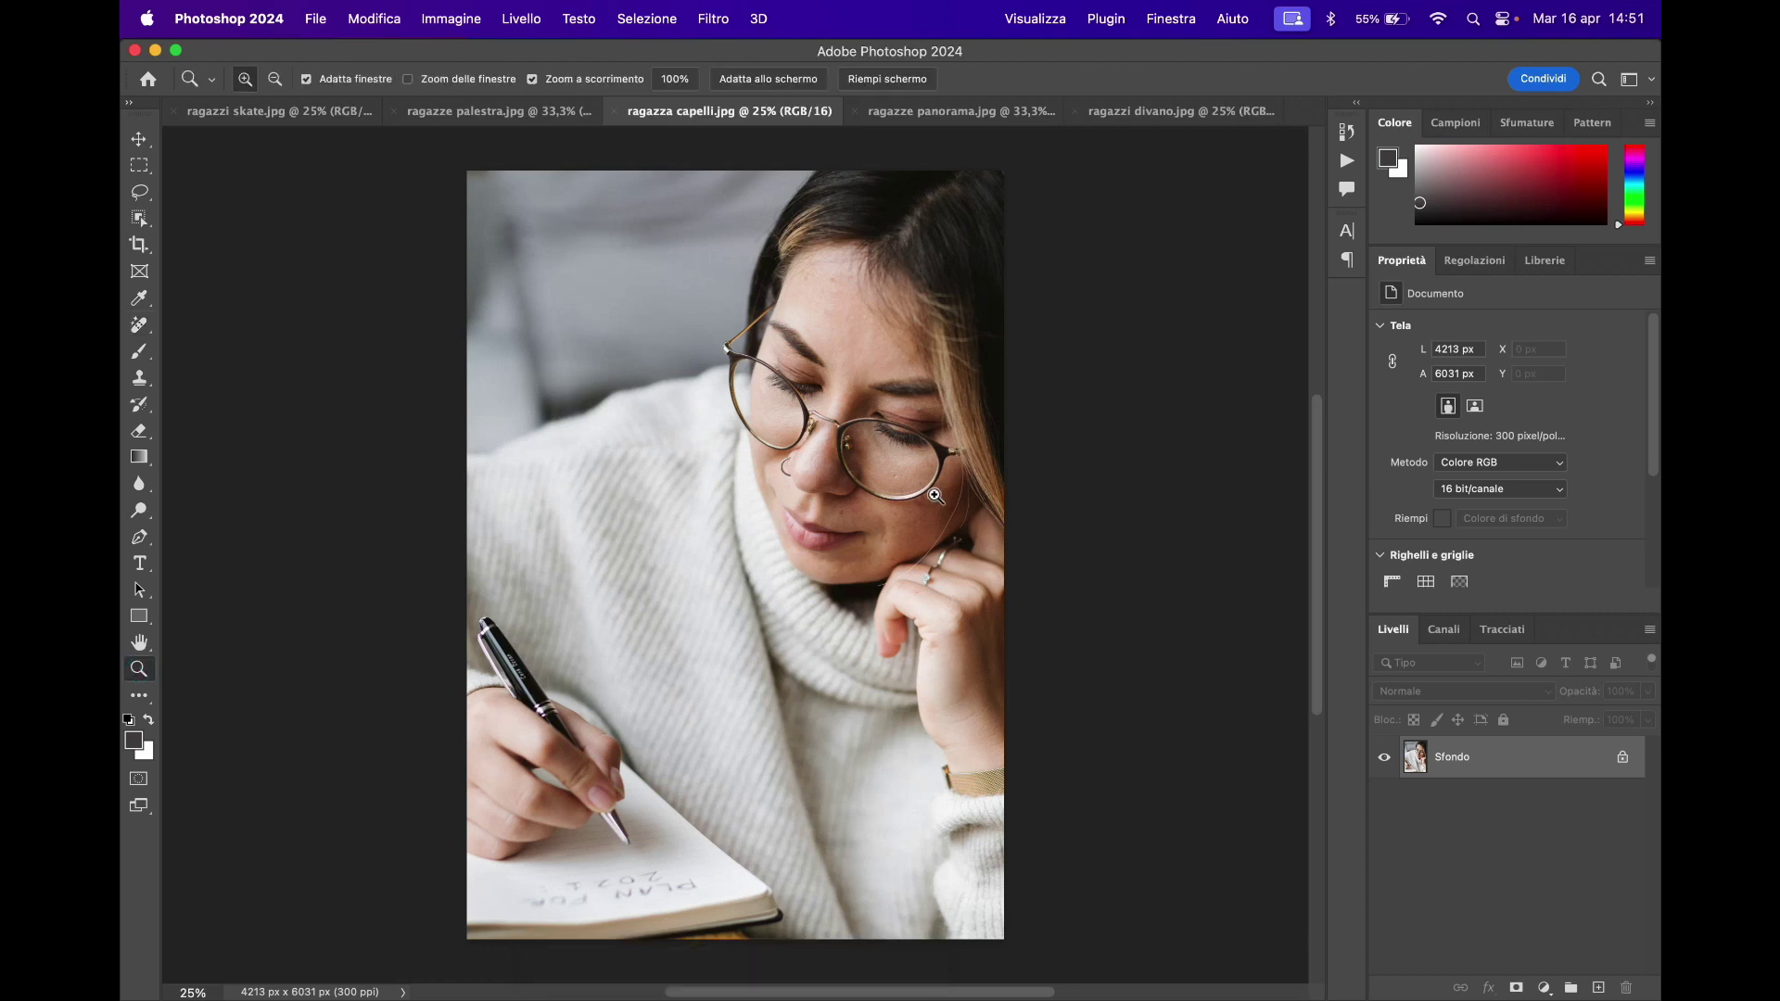
left_click(932, 496)
left_click(983, 477)
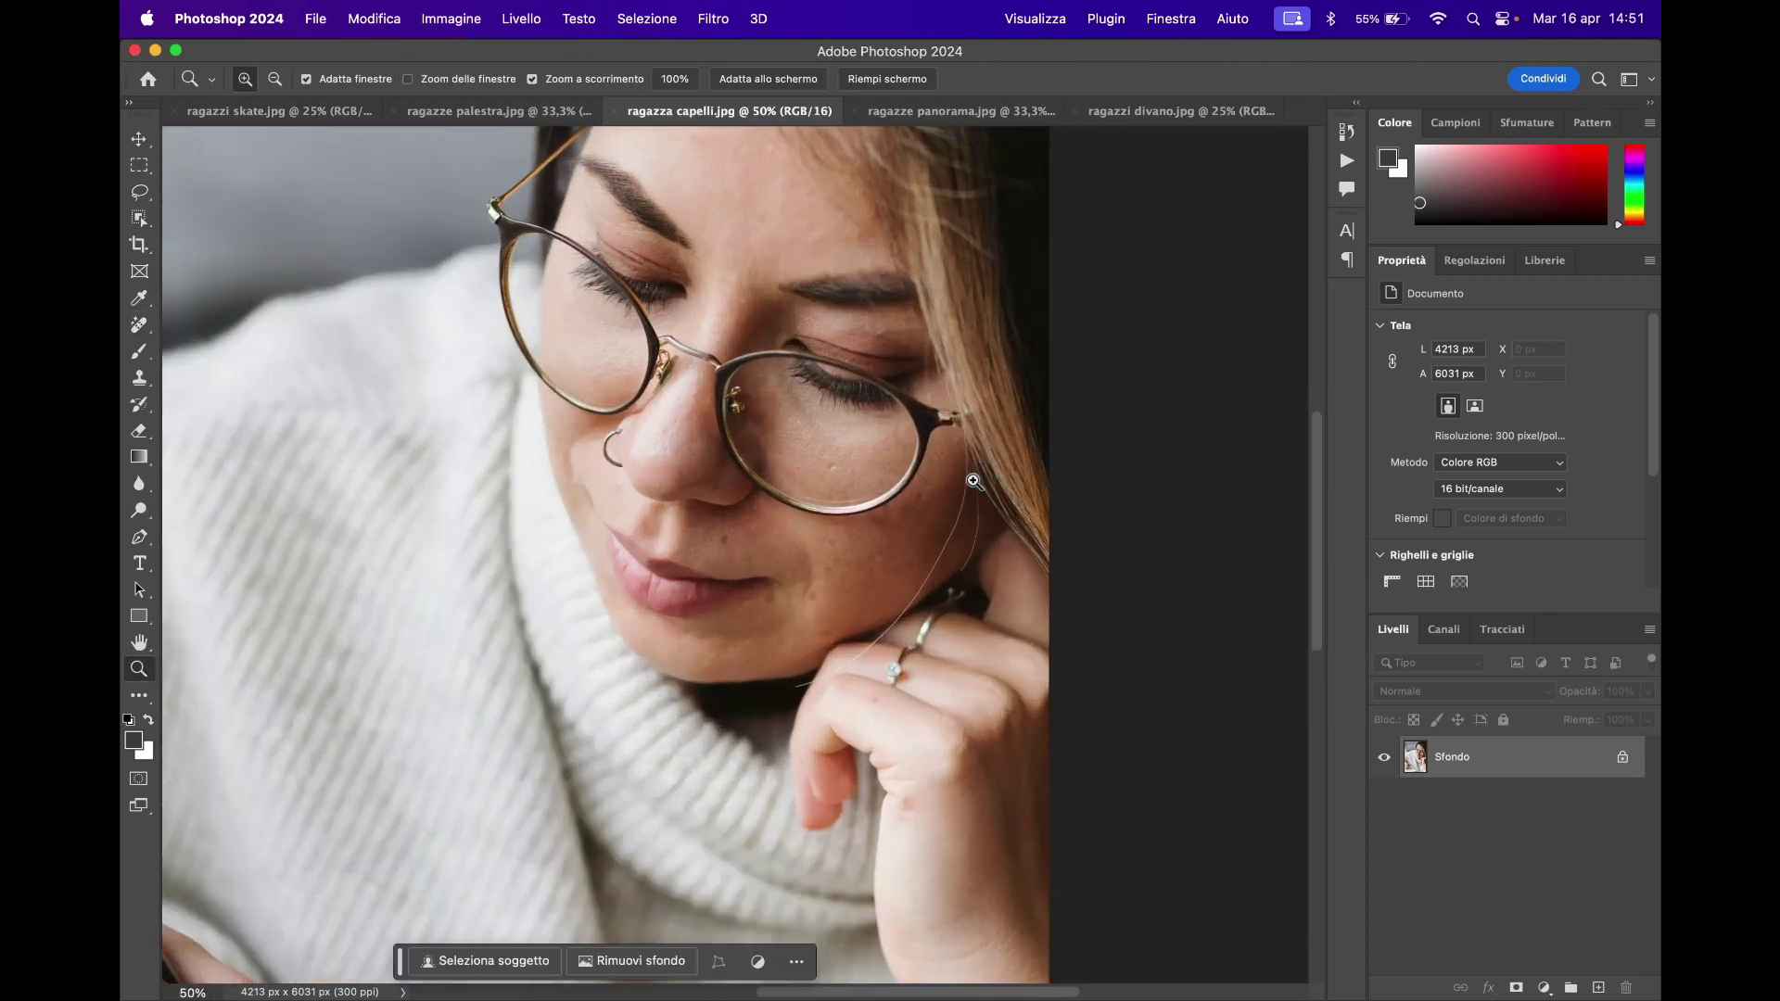
left_click(974, 480)
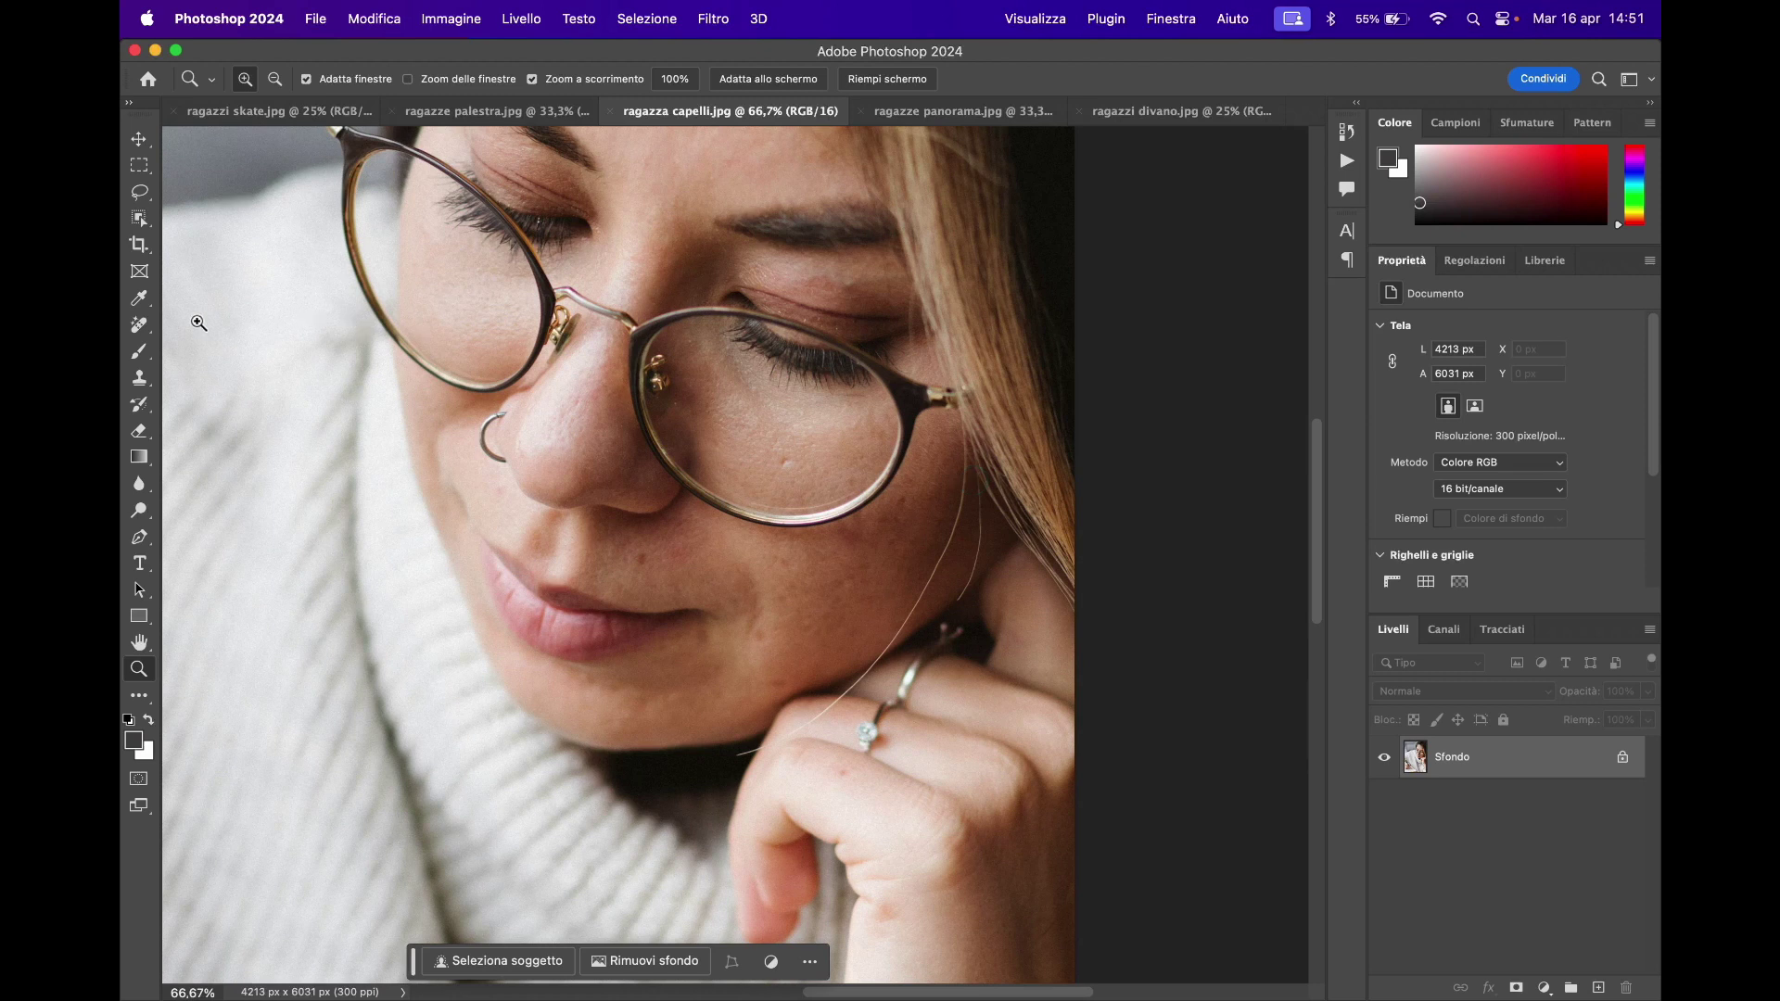
left_click(139, 324)
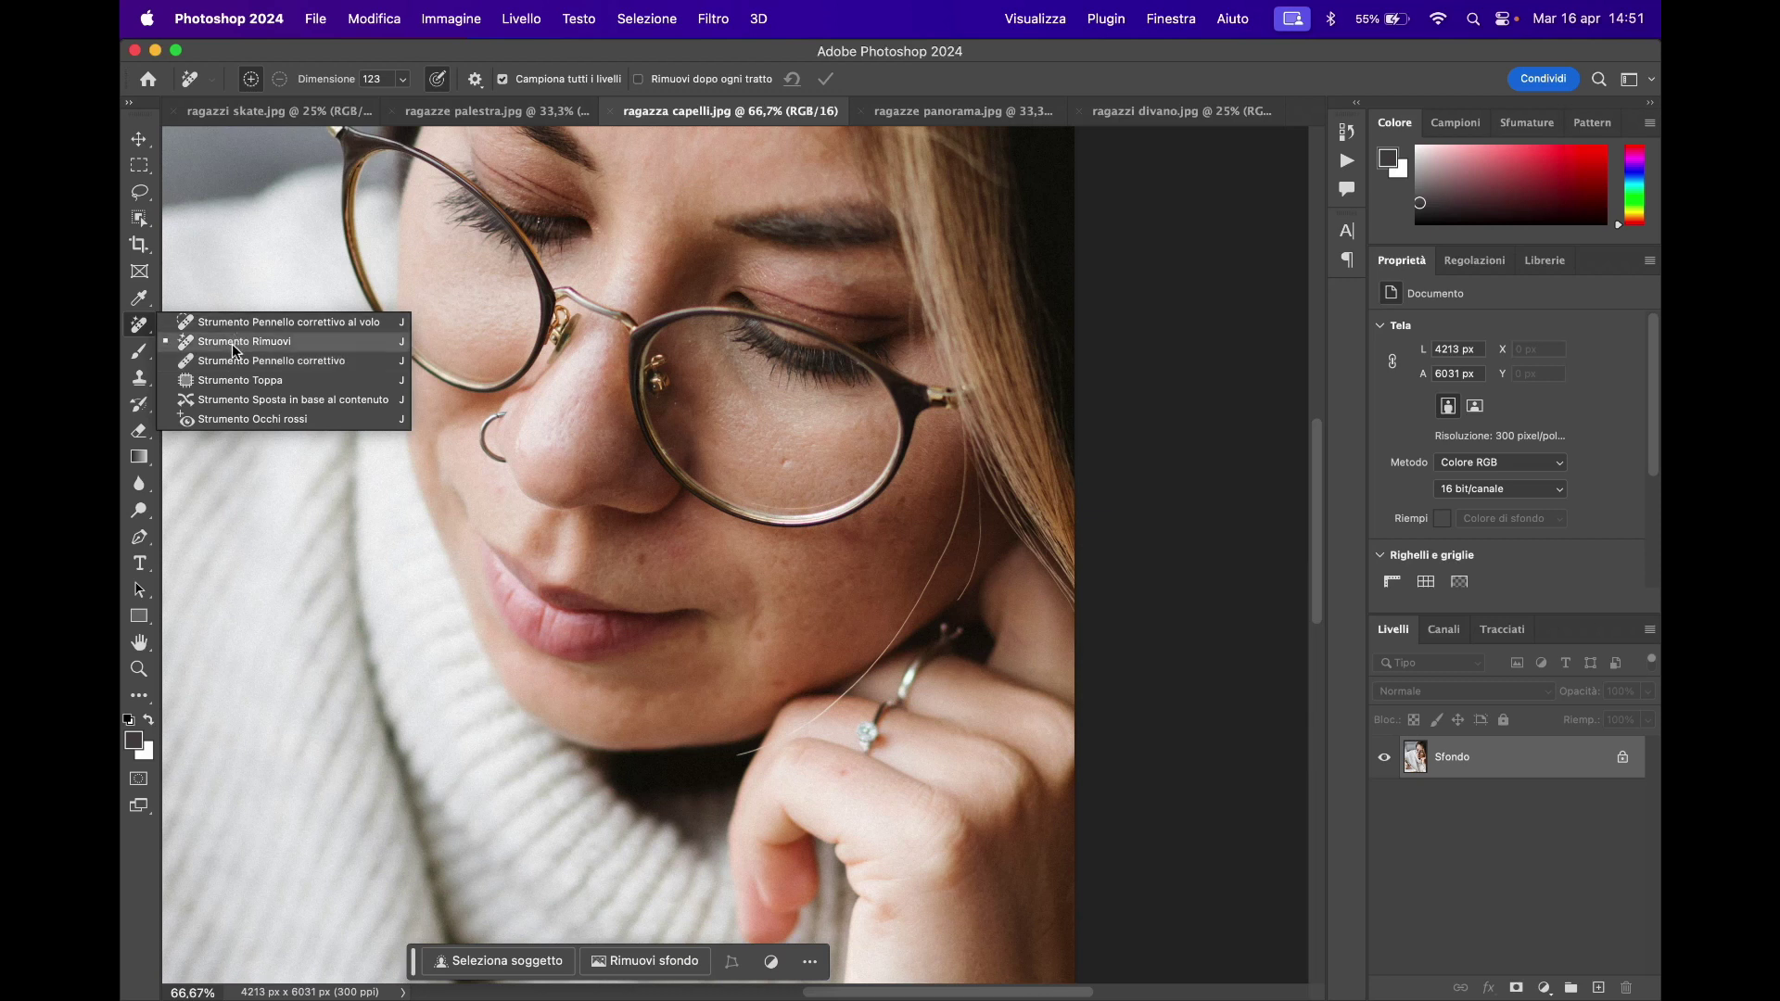
- Pick the Remove tool and shrink its brush size to 18
left_click(232, 343)
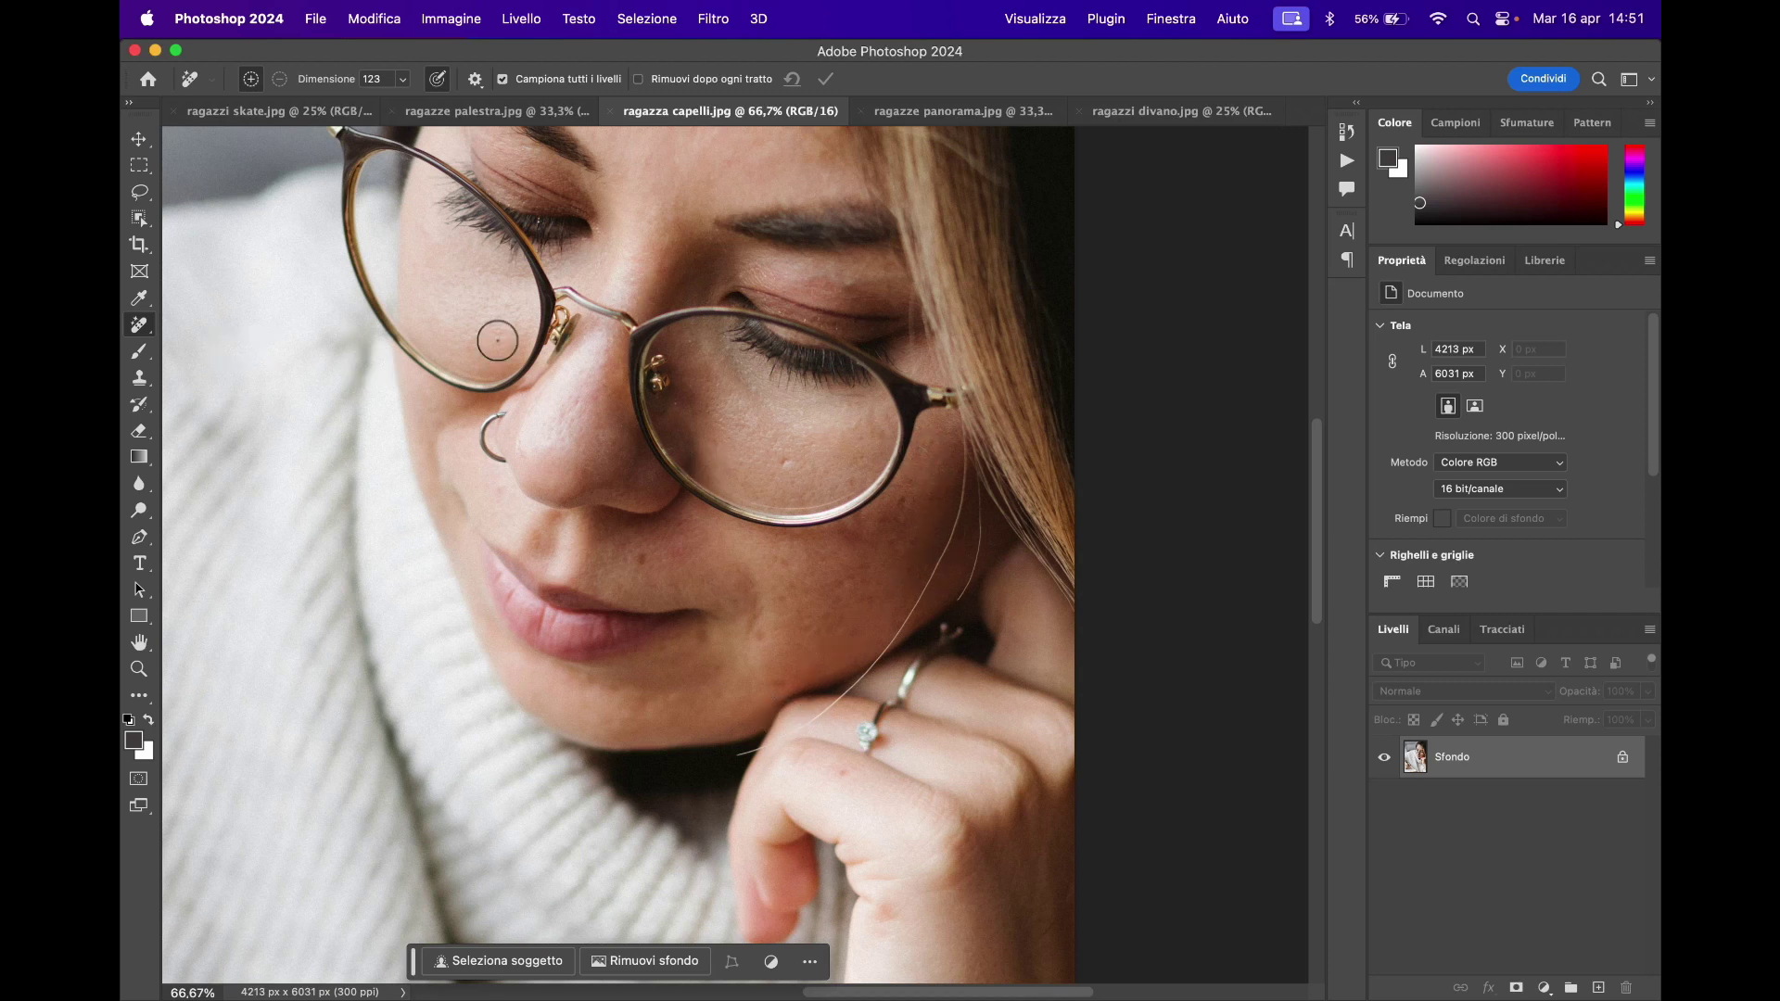
left_click(405, 84)
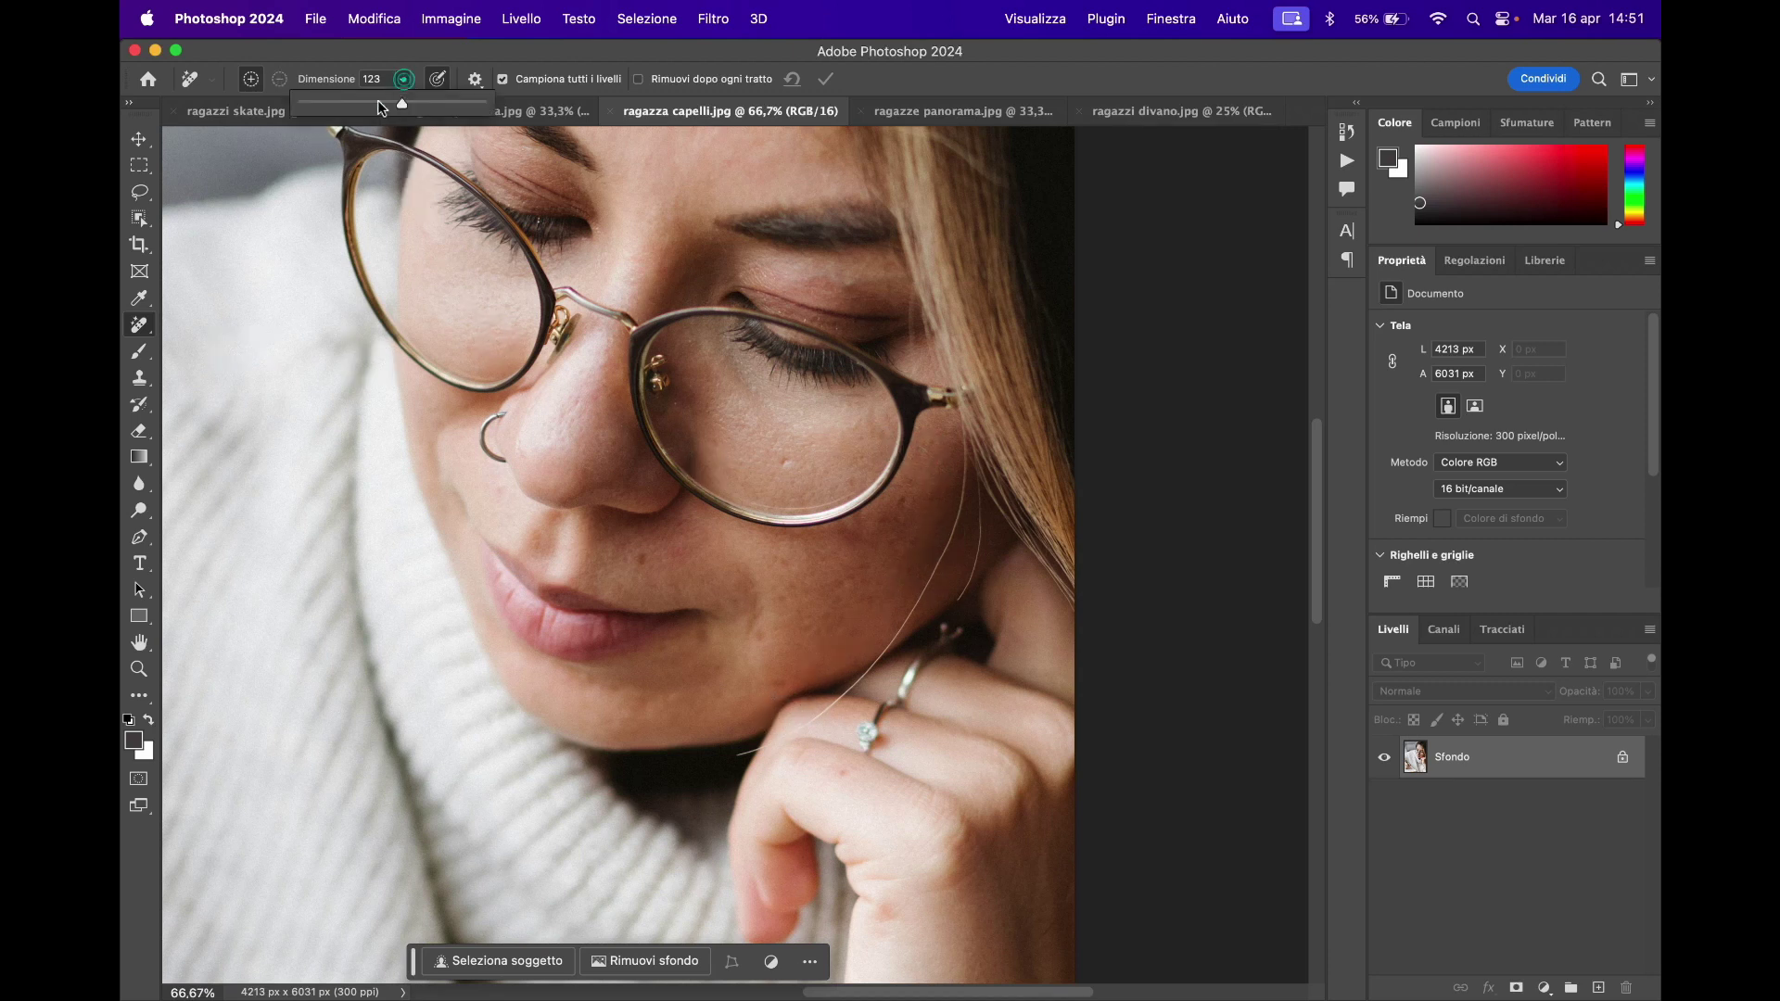
left_click_drag(347, 103, 340, 103)
left_click_drag(341, 102, 320, 103)
- Paint along the stray hair strand from the glasses to her hand and apply the removal
left_click(963, 450)
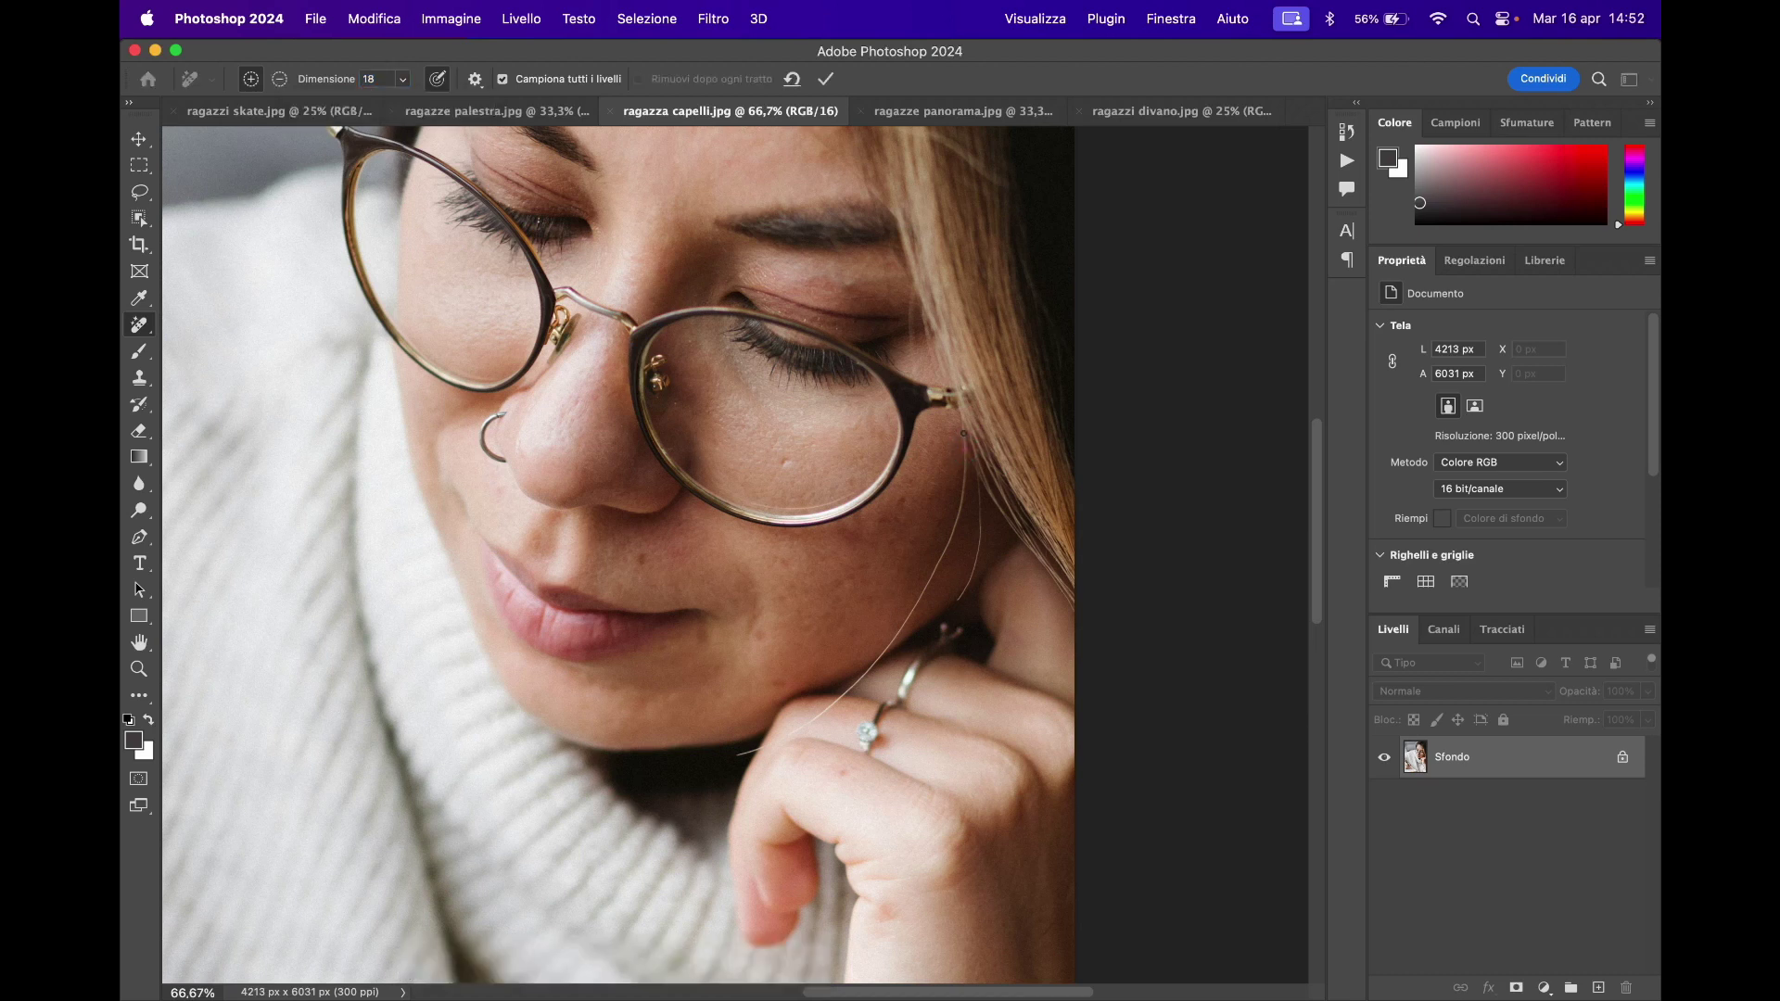
left_click(964, 434)
mouse_move(842, 694)
left_mouse_down()
mouse_move(737, 757)
mouse_move(837, 703)
left_mouse_up()
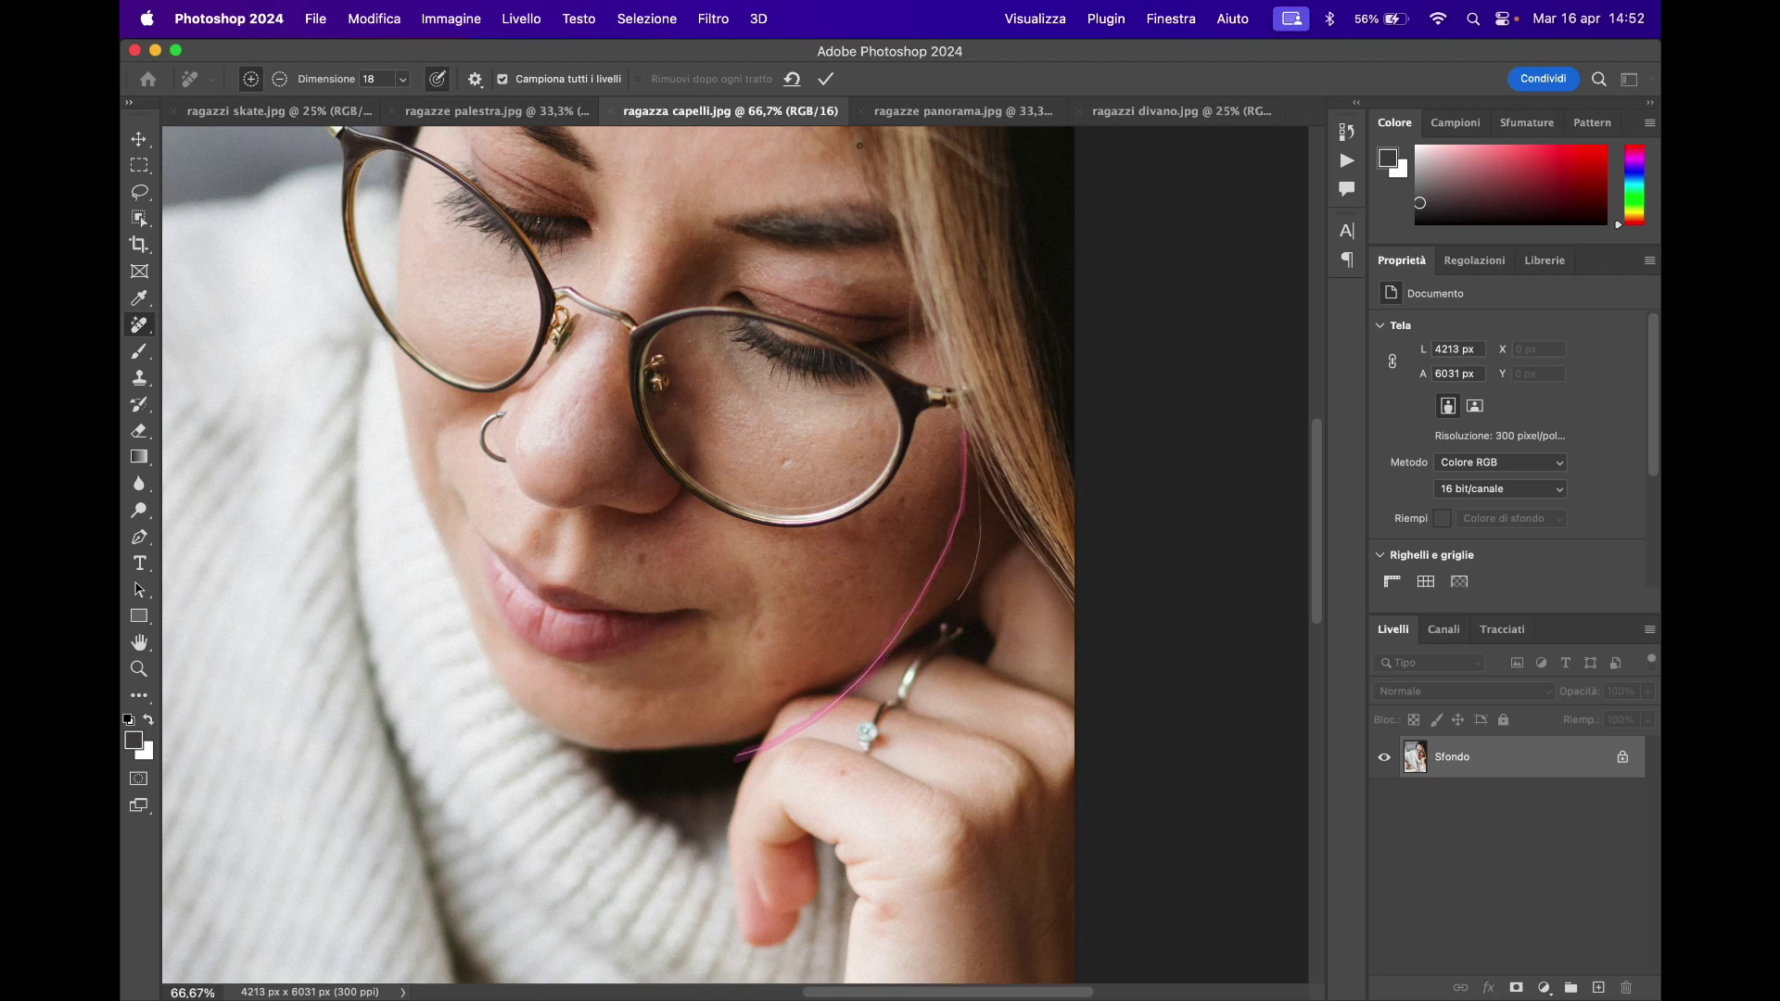
left_click(828, 79)
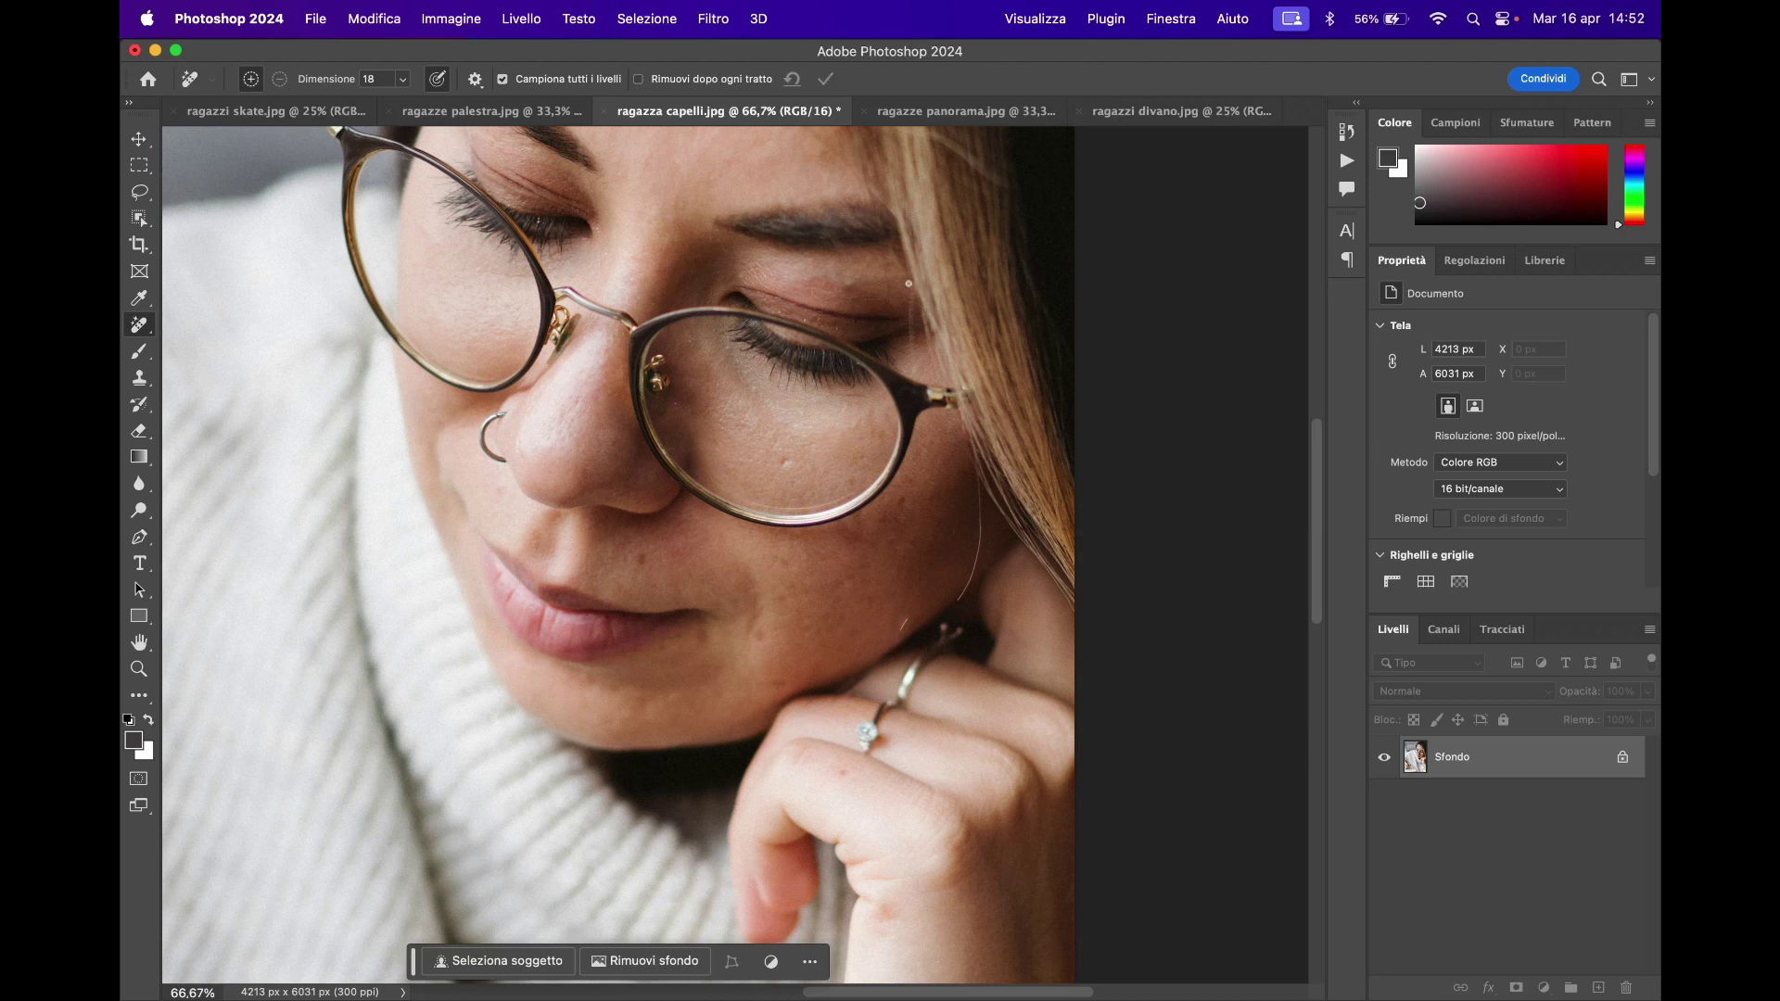
- Erase two leftover pieces of stray hair, applying each removal
left_click_drag(910, 615, 901, 630)
left_click(828, 80)
left_click_drag(979, 481, 964, 590)
left_click(826, 79)
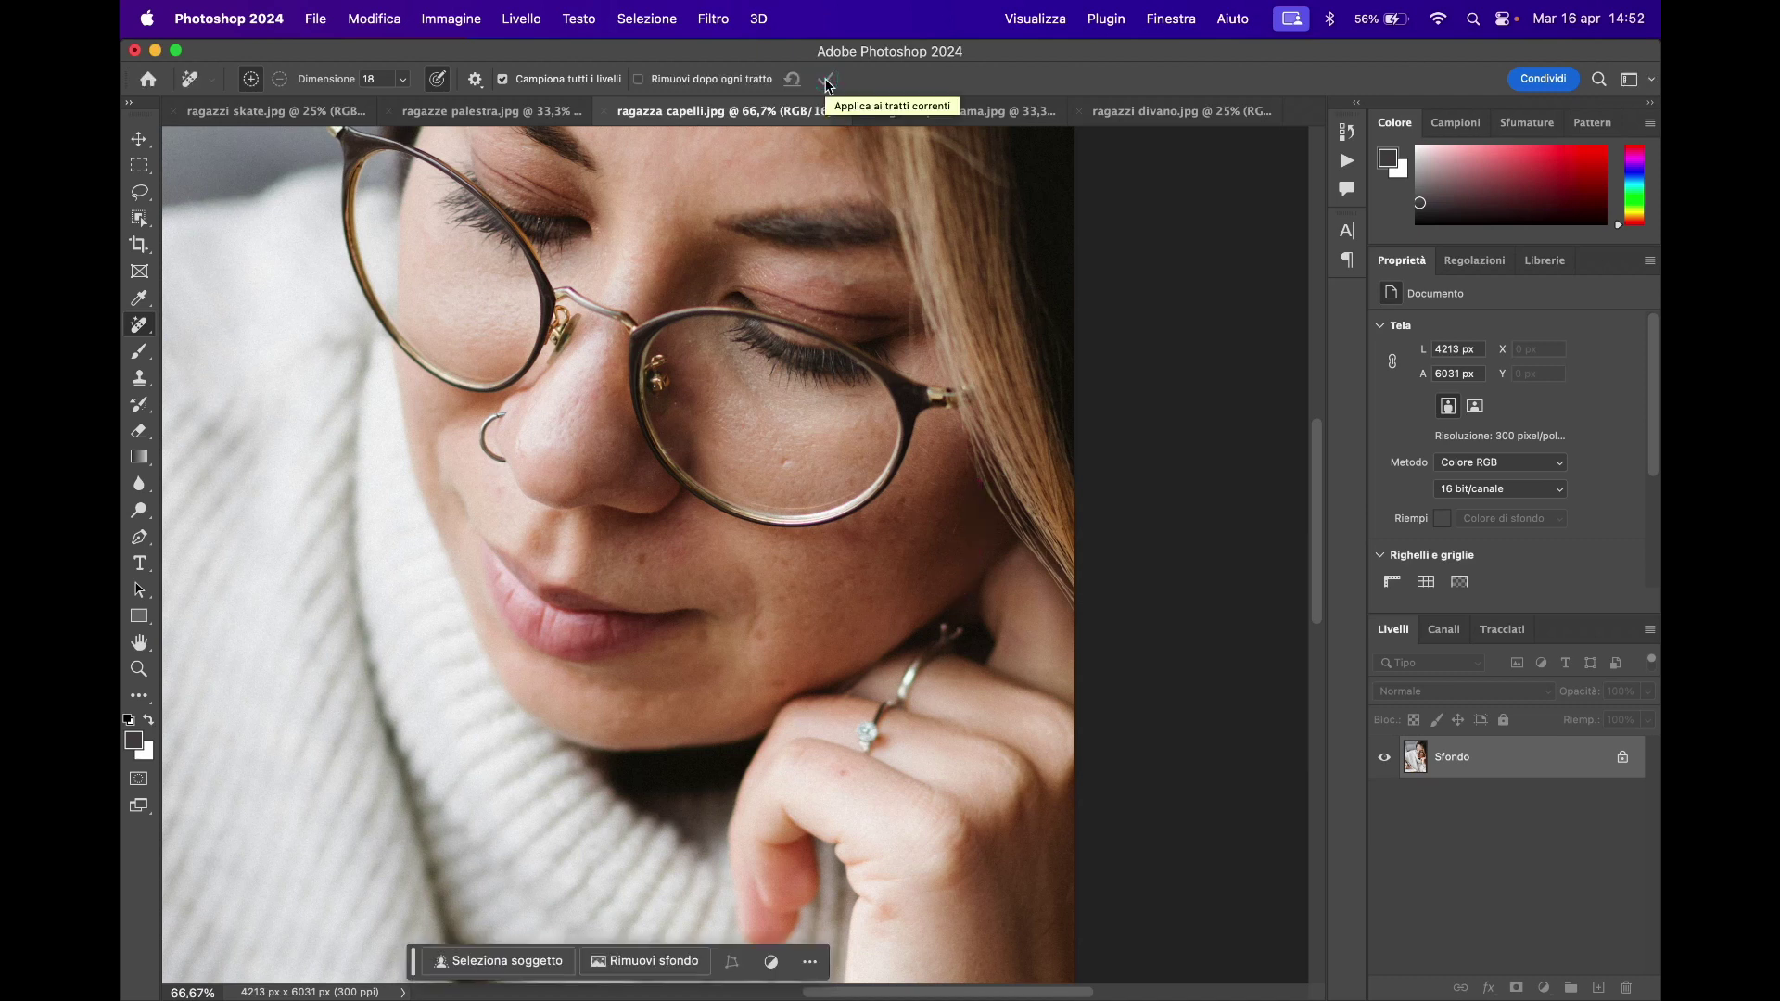
- Remove two blemishes on her cheek, applying each one
left_click(907, 496)
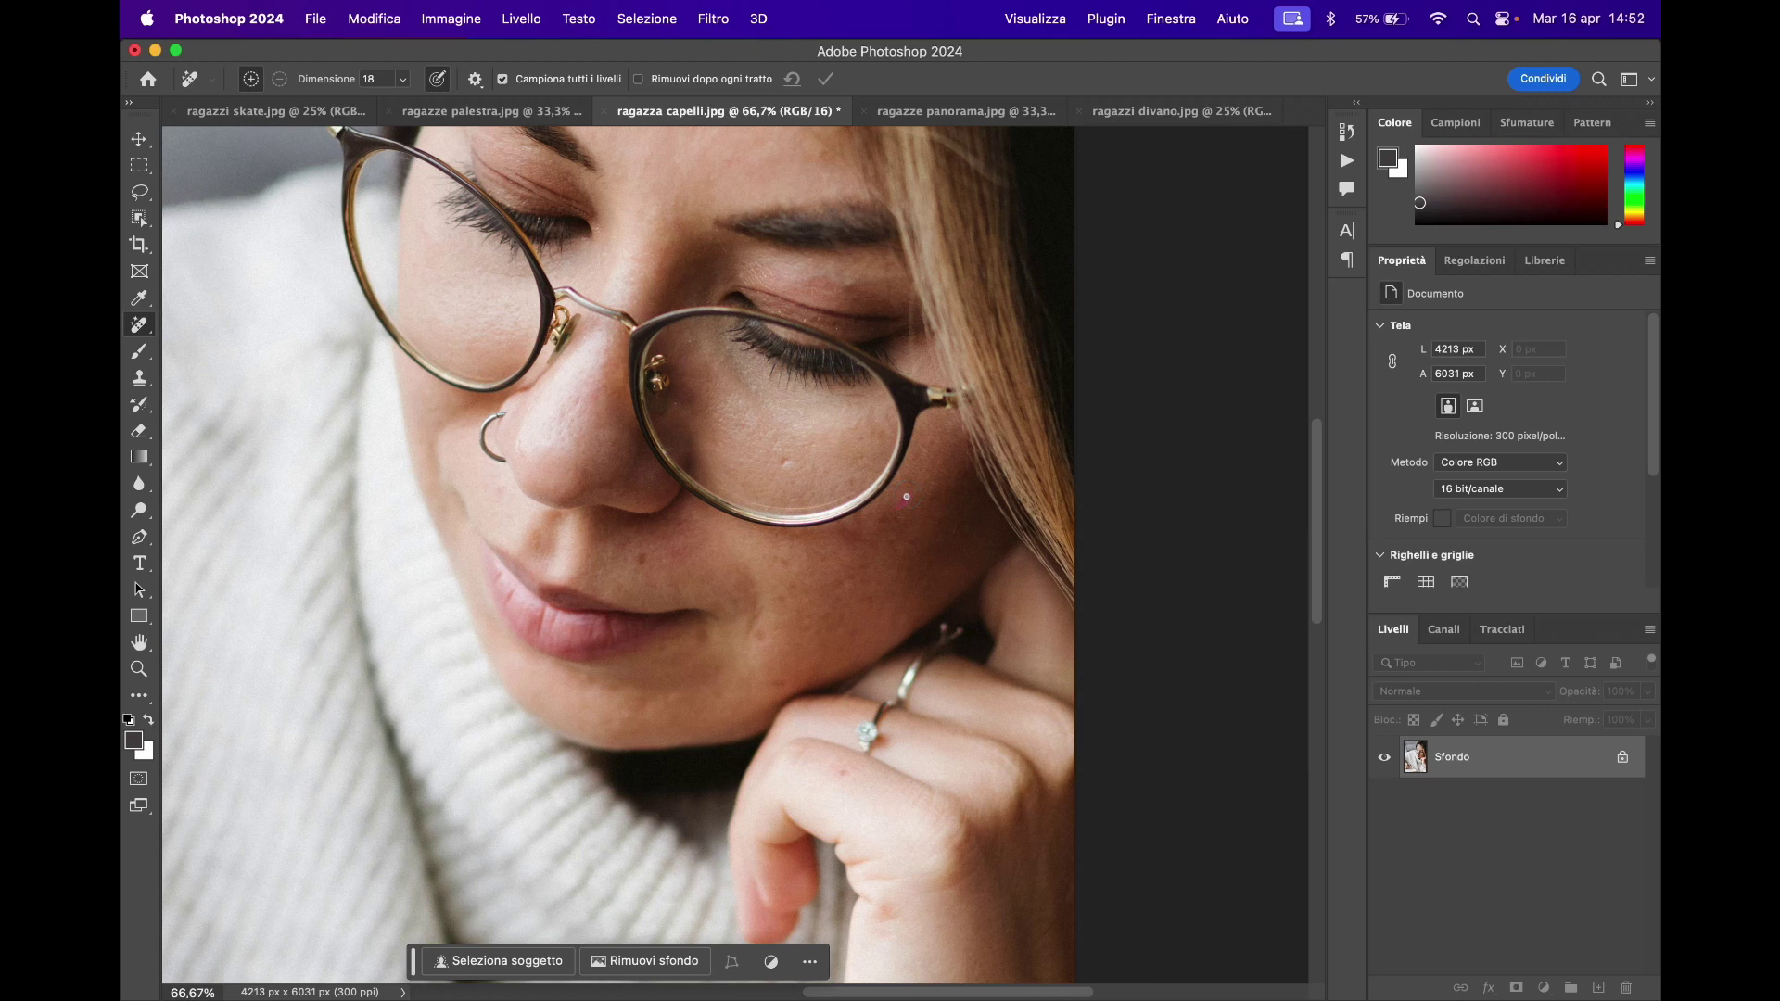
left_click(832, 79)
left_click(788, 467)
left_click(826, 79)
- Remove two more small spots on her cheek and chin area
left_click_drag(784, 683, 775, 682)
left_click(826, 79)
left_click(759, 638)
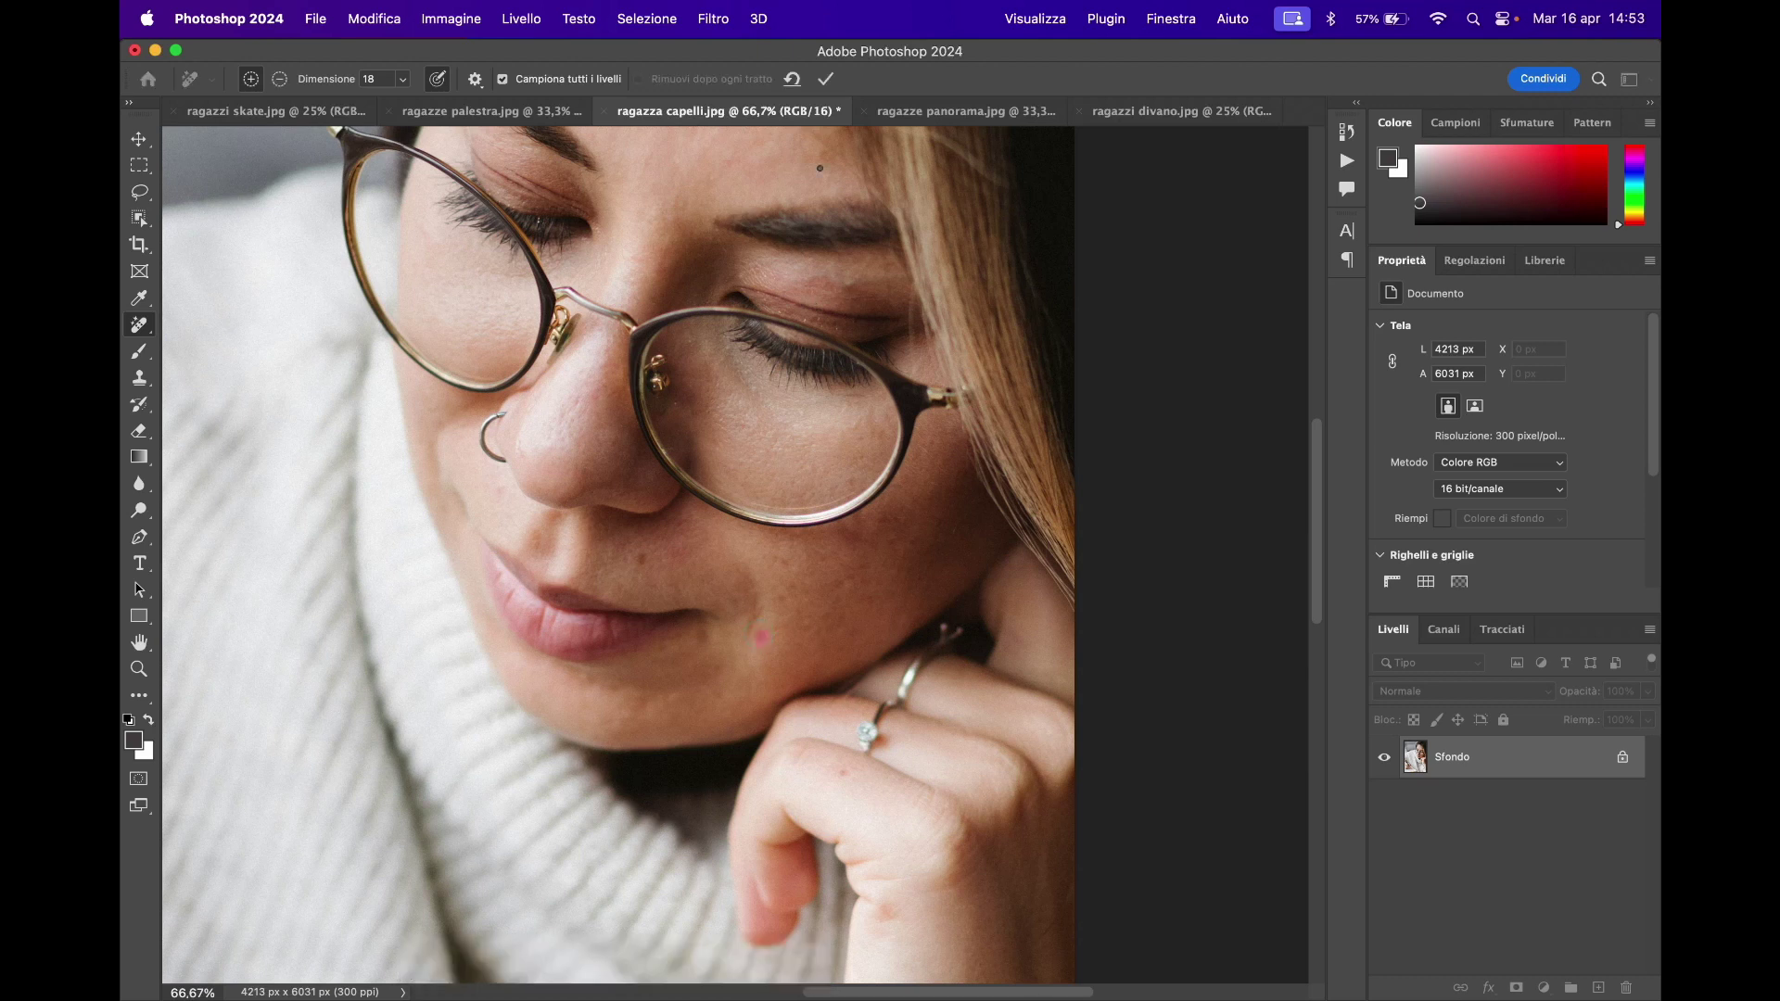
left_click(828, 81)
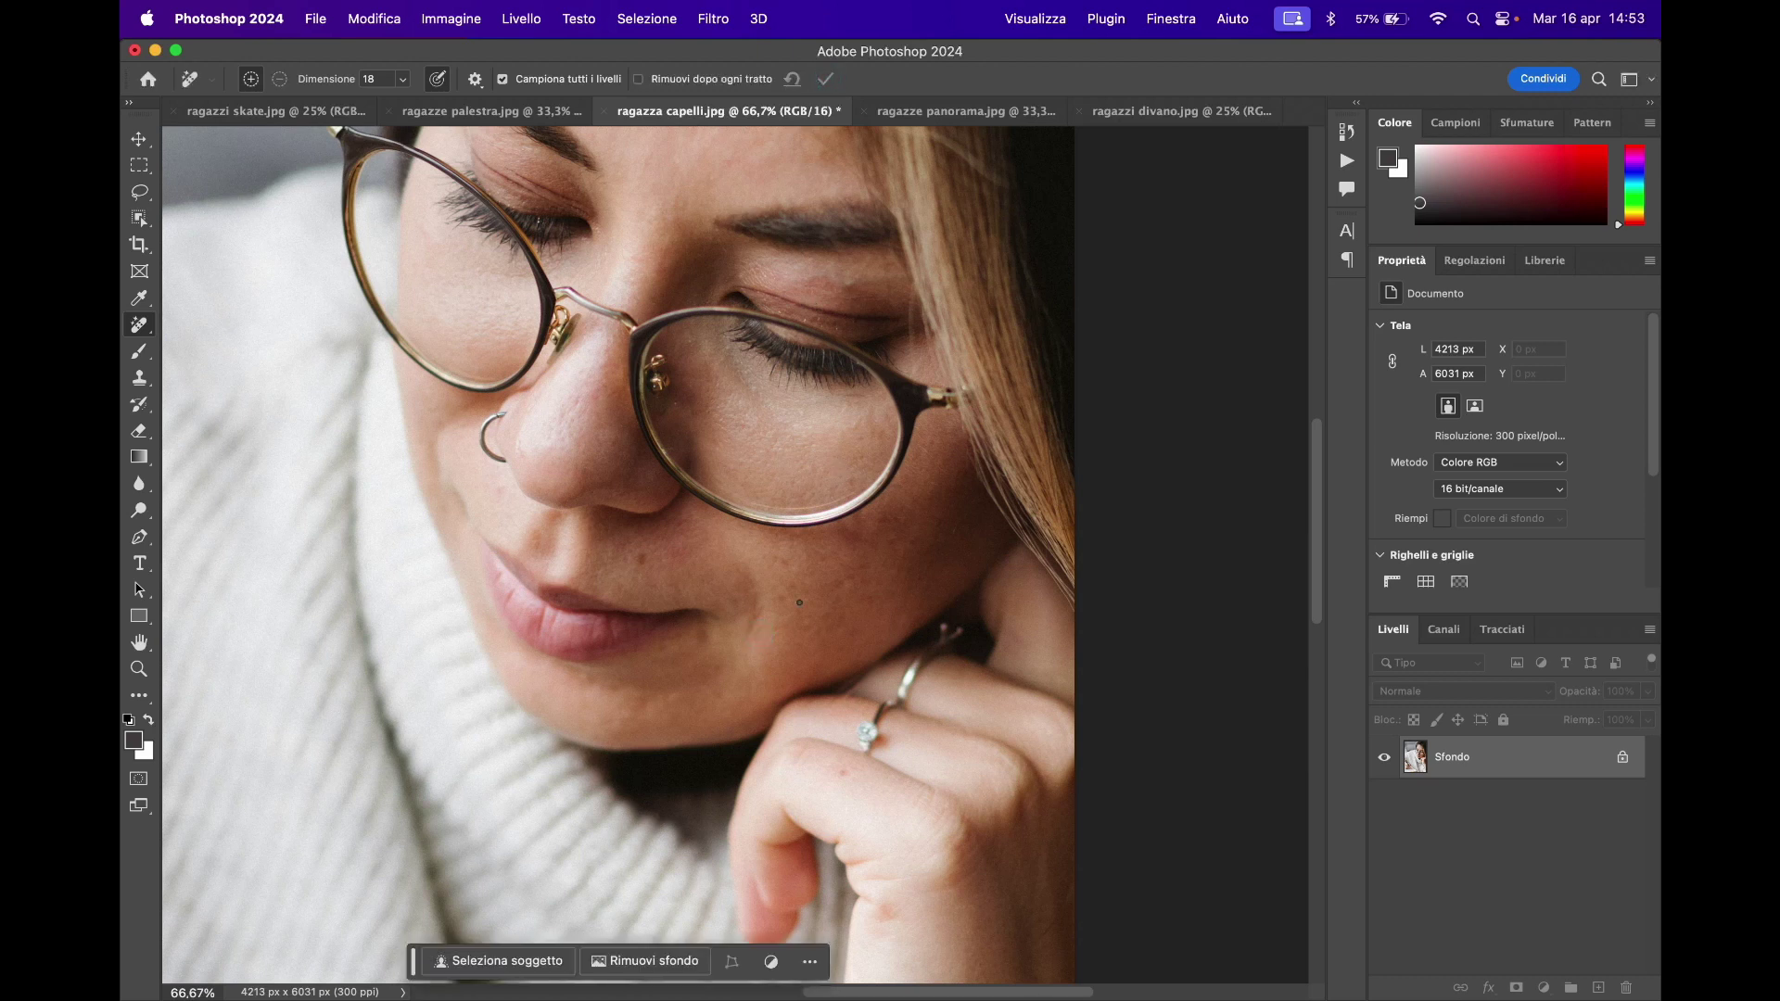